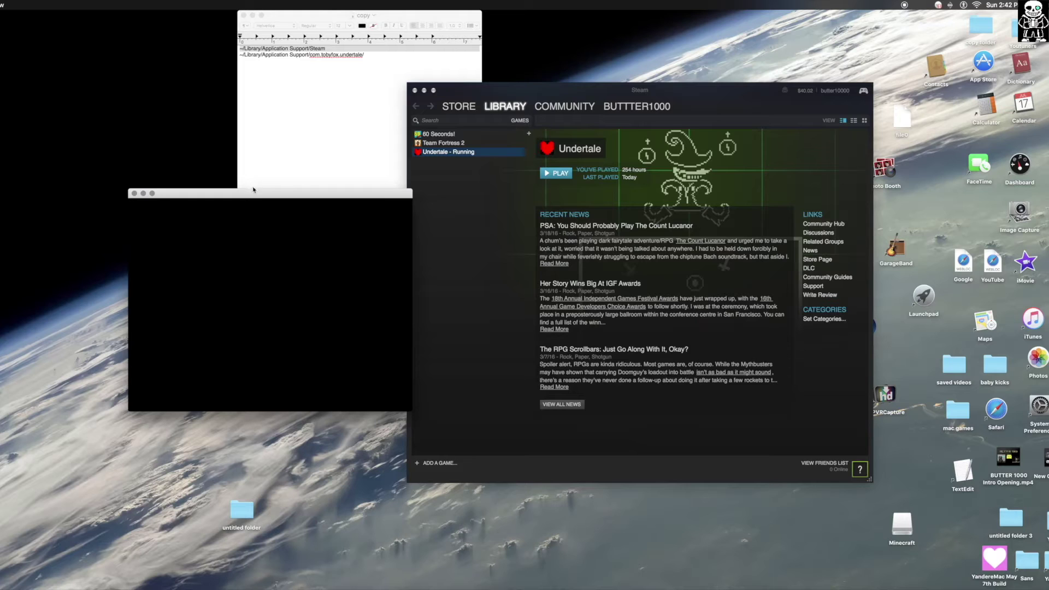
Step: Try quitting Steam and dismiss the error saying Undertale must close first
{"action": "left_click", "coordinate": [57, 64]}
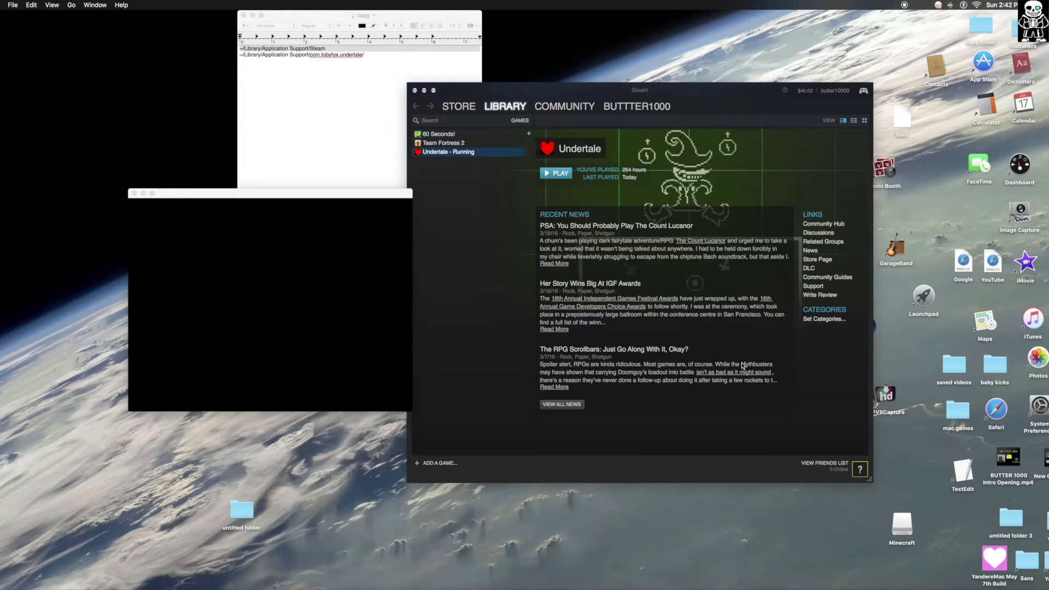
{"action": "right_click", "coordinate": [691, 588]}
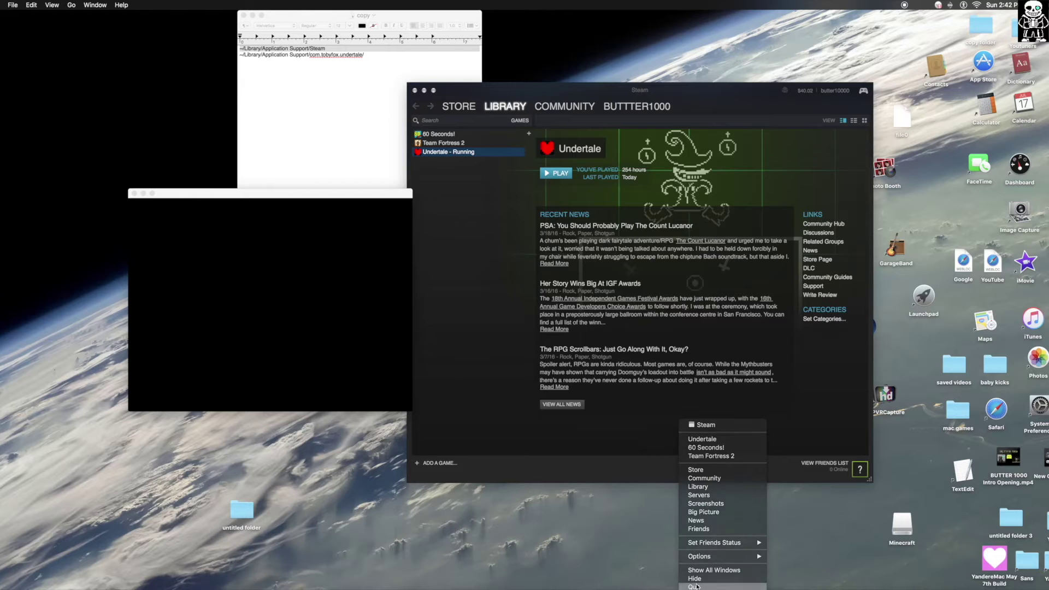
{"action": "left_click", "coordinate": [651, 565]}
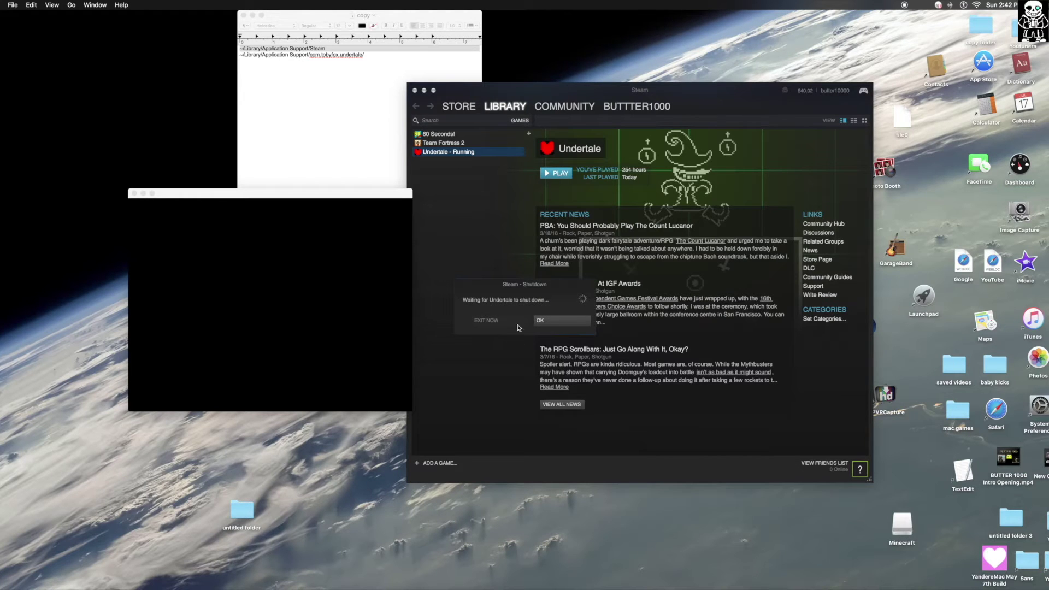
{"action": "left_click", "coordinate": [543, 324]}
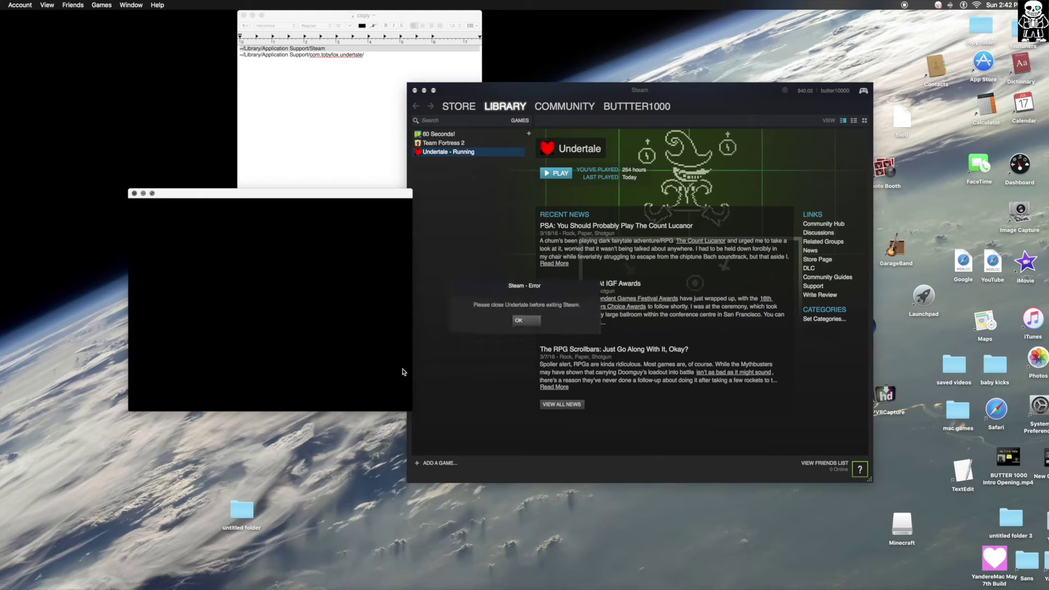
{"action": "left_click", "coordinate": [537, 321]}
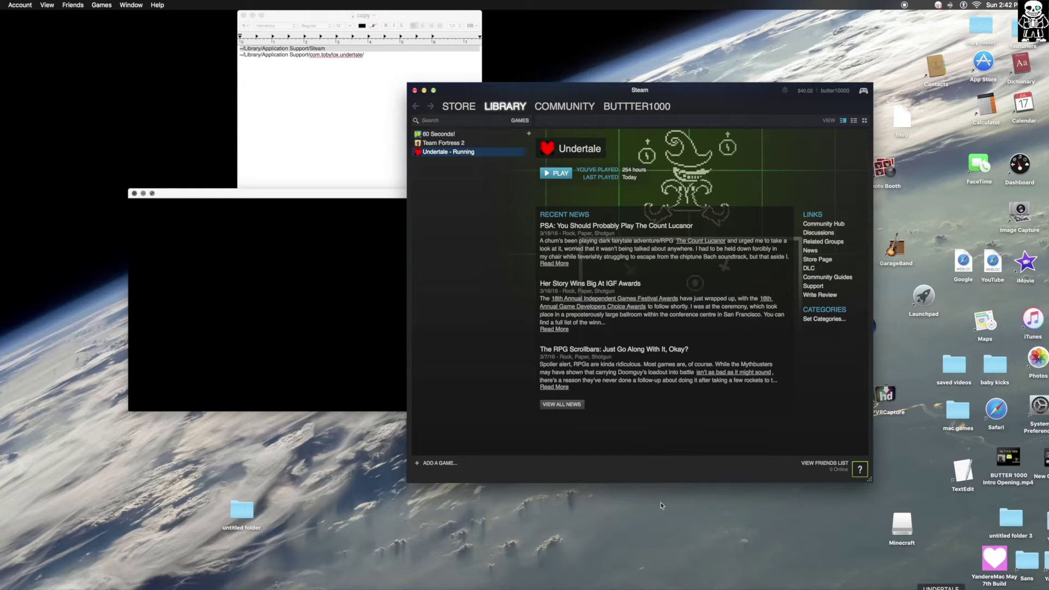
Step: Force quit the frozen Undertale, then quit Steam from the Dock
{"action": "right_click", "coordinate": [941, 584]}
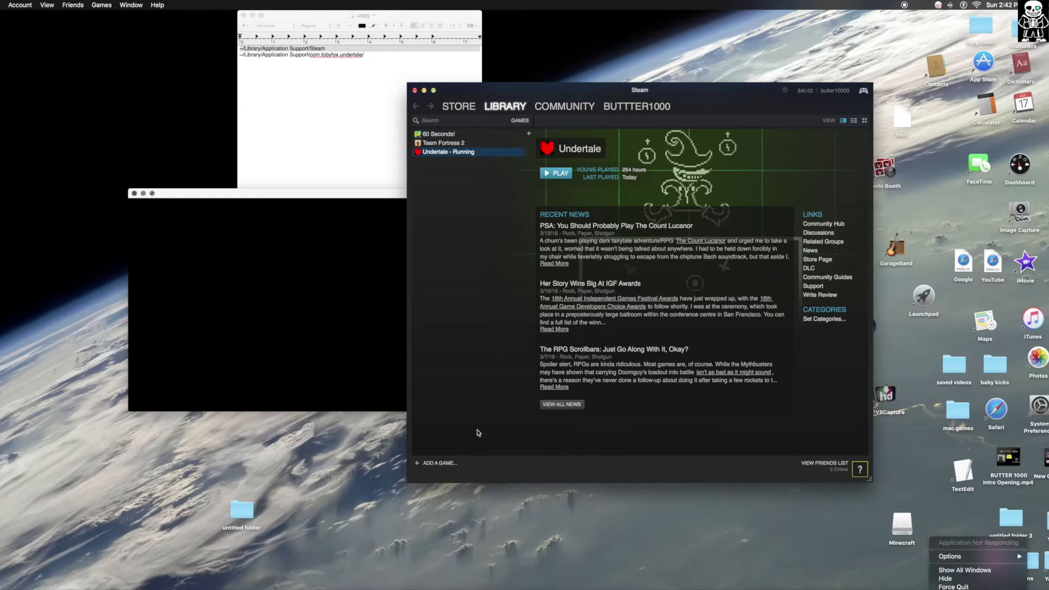
{"action": "left_click", "coordinate": [955, 586]}
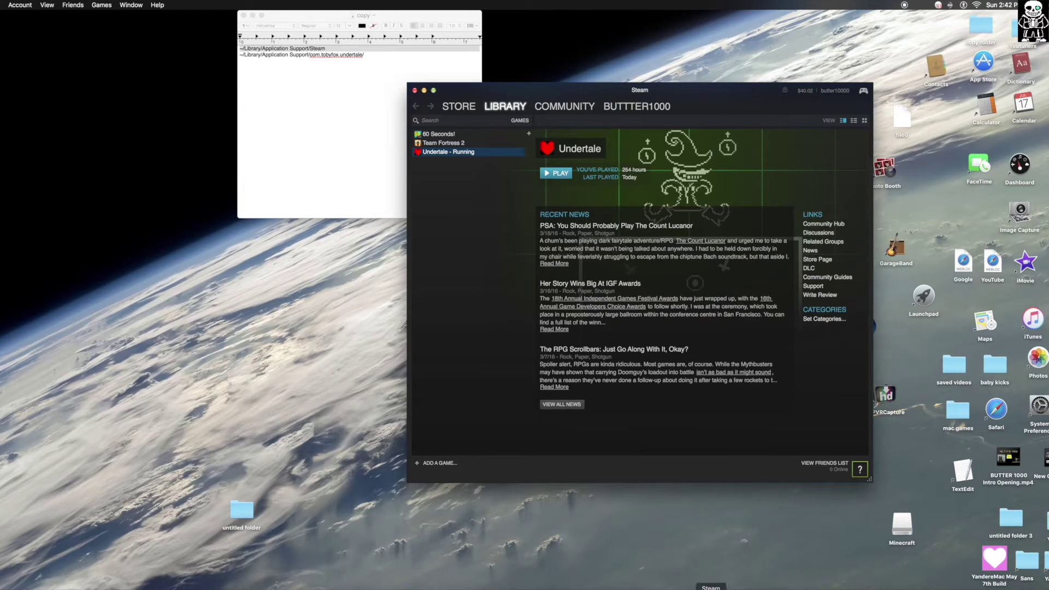
{"action": "right_click", "coordinate": [711, 588]}
{"action": "left_click", "coordinate": [716, 588]}
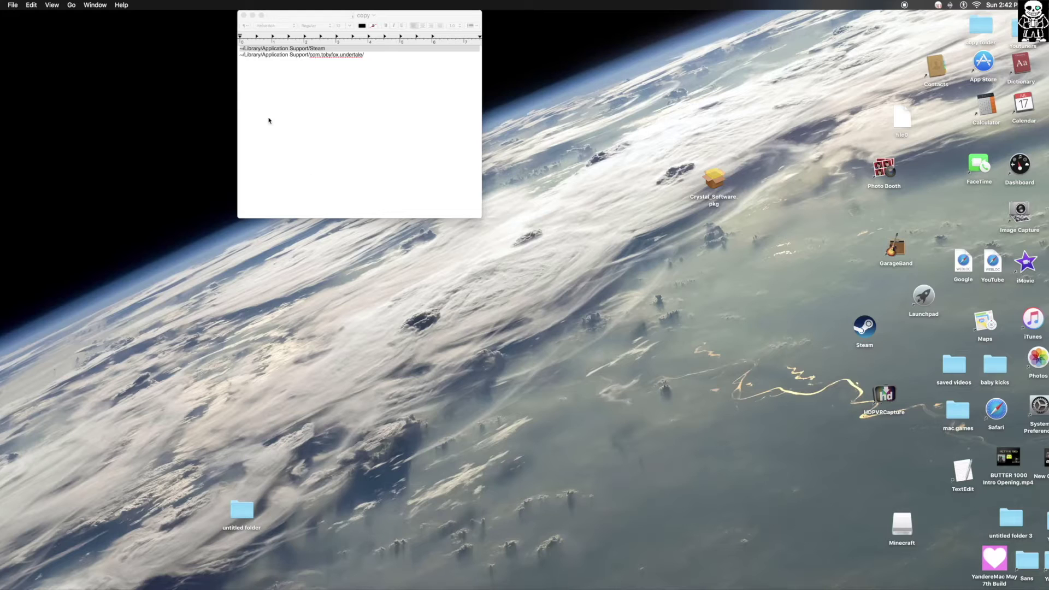
Step: Copy the Steam Application Support path from the notes
{"action": "left_click", "coordinate": [259, 47]}
{"action": "right_click", "coordinate": [252, 48]}
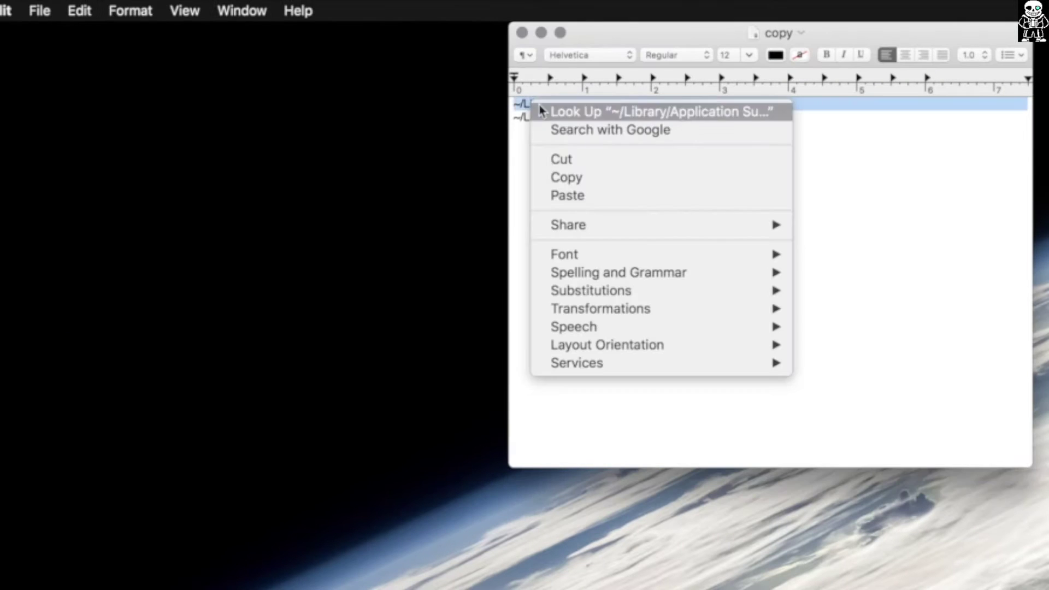
{"action": "left_click", "coordinate": [643, 184]}
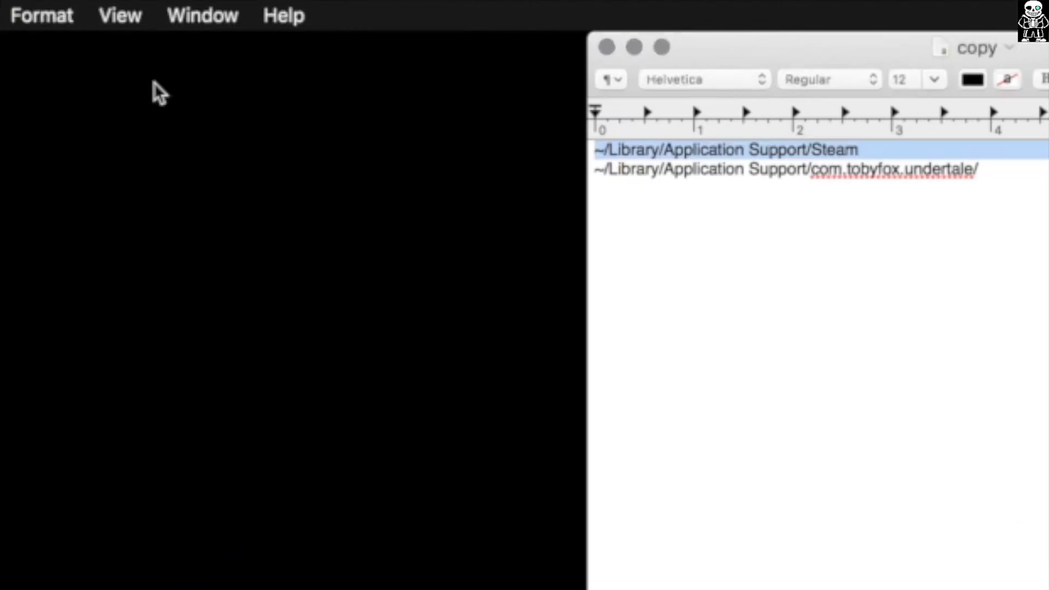
Step: In Finder, jump to the copied Steam folder path and open userdata
{"action": "left_click", "coordinate": [153, 90]}
{"action": "left_click", "coordinate": [74, 17]}
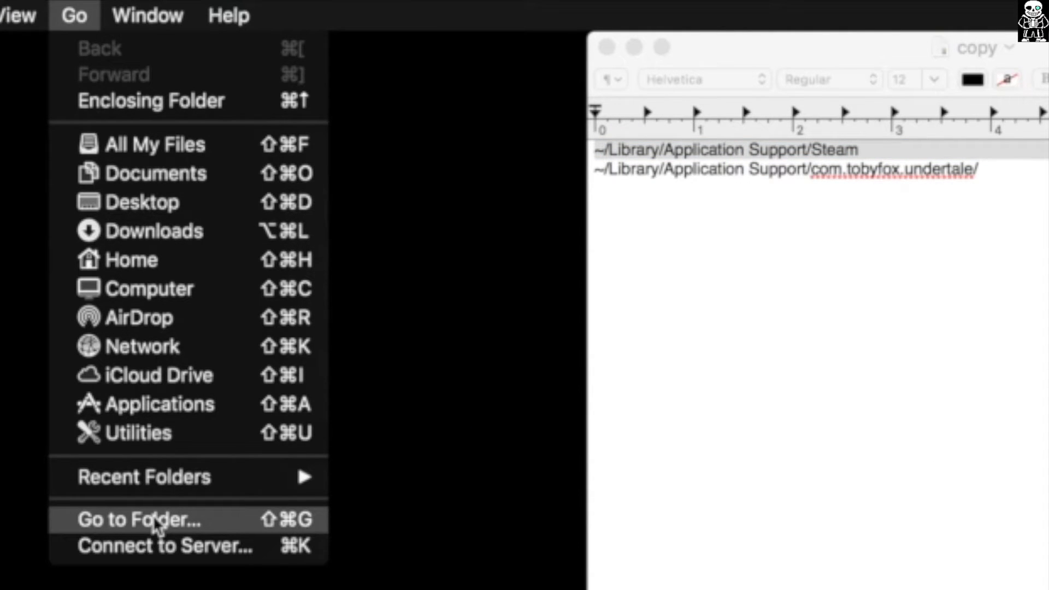
{"action": "left_click", "coordinate": [154, 523]}
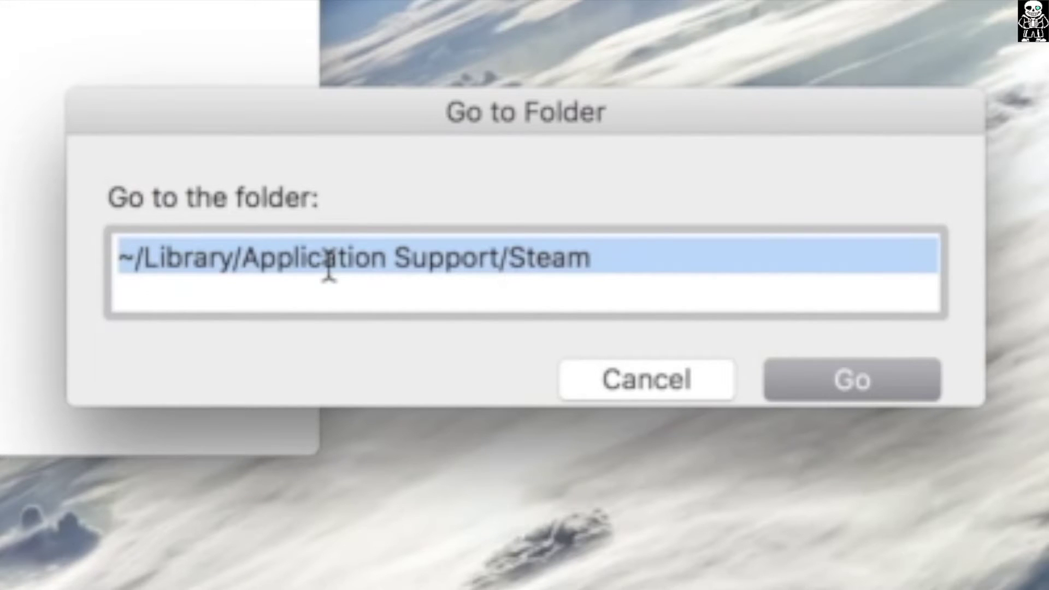
{"action": "left_click", "coordinate": [832, 383]}
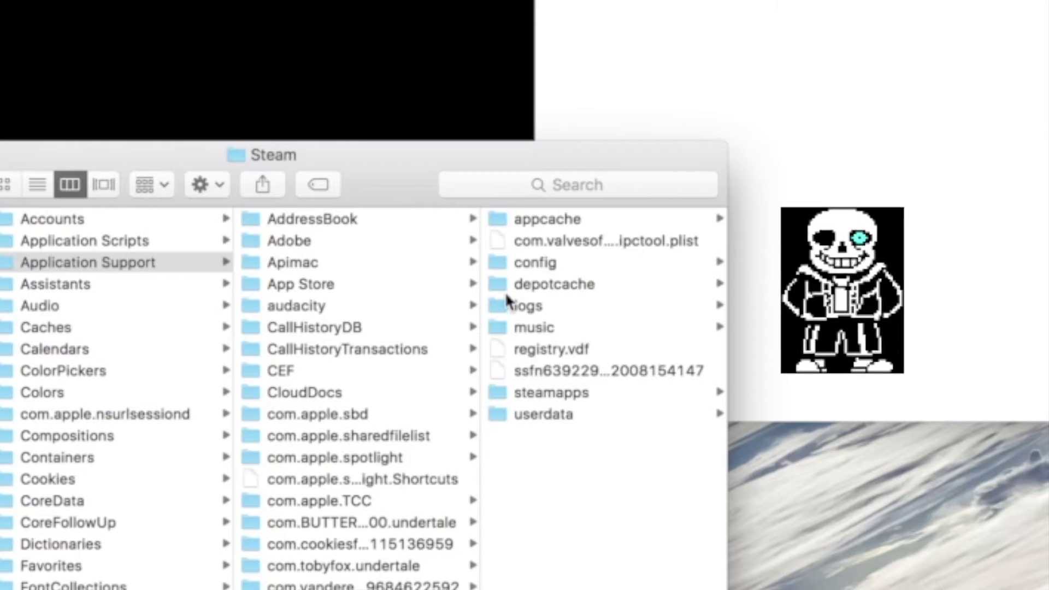
{"action": "left_click", "coordinate": [546, 415]}
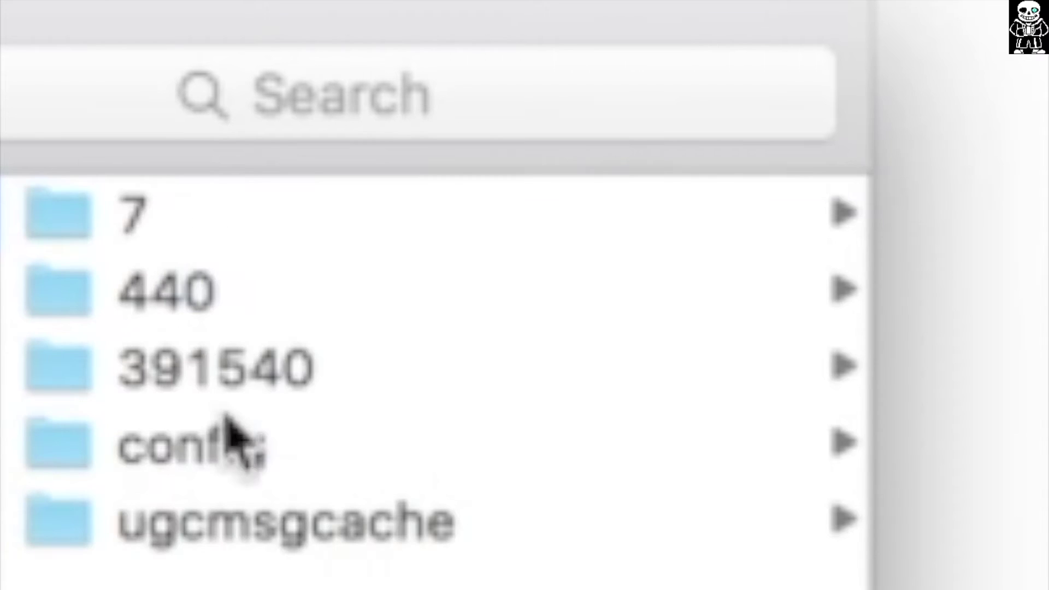
Step: Open folder 391540, show its remote subfolder, and bring up actions for system_information_962
{"action": "double_click", "coordinate": [303, 381]}
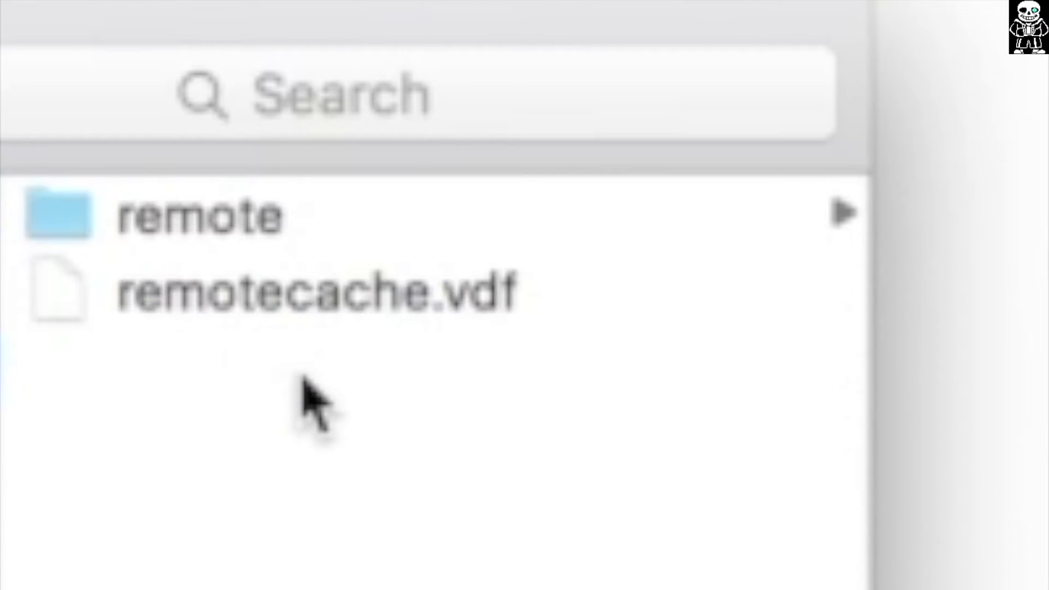
{"action": "left_click", "coordinate": [270, 234]}
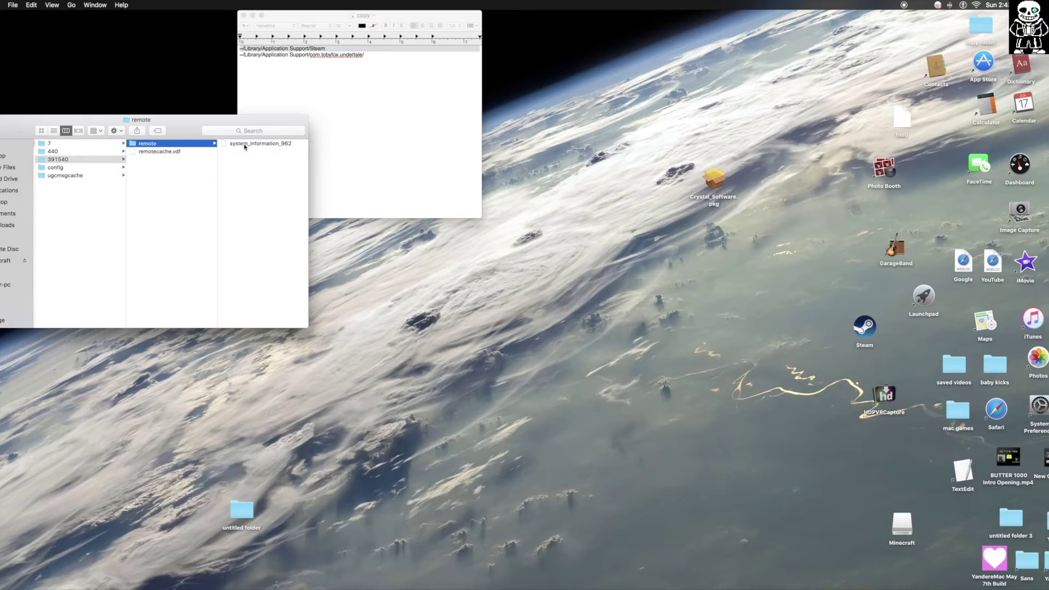
{"action": "right_click", "coordinate": [244, 146]}
{"action": "mouse_move", "coordinate": [270, 156]}
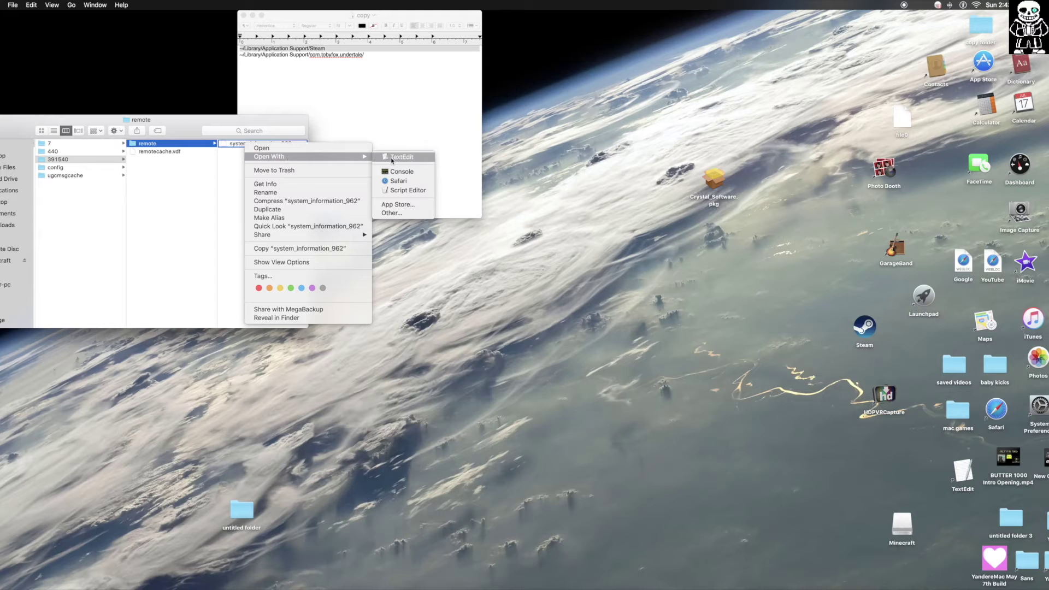
Step: Erase the lone 'a' from system_information_962 in TextEdit, close it, and select remotecache.vdf
{"action": "left_click", "coordinate": [401, 158]}
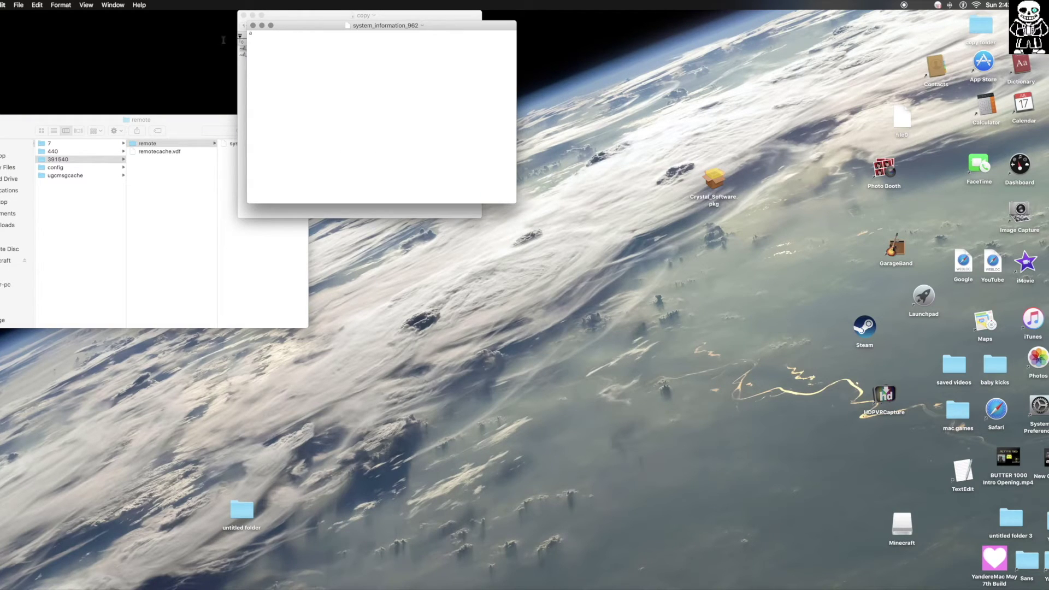
{"action": "double_click", "coordinate": [249, 33]}
{"action": "key", "text": "BackSpace"}
{"action": "left_click", "coordinate": [253, 26]}
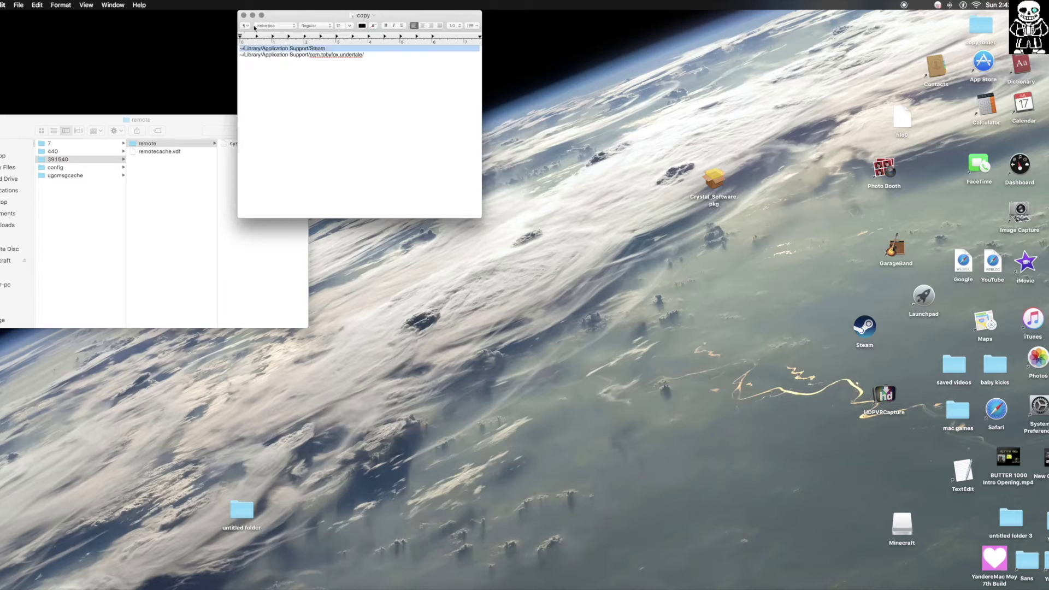
{"action": "left_click", "coordinate": [194, 120]}
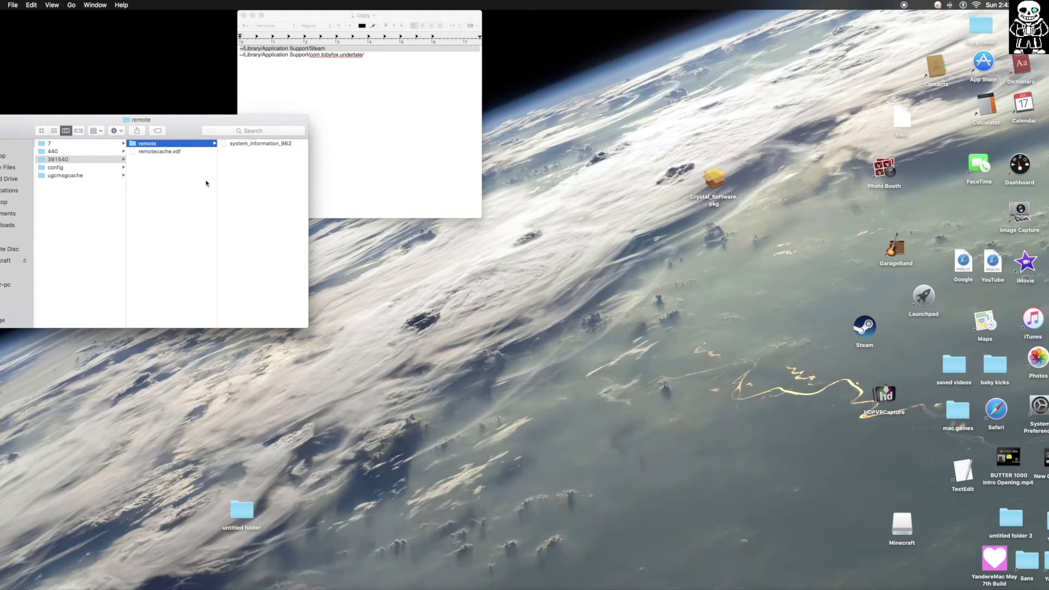
{"action": "left_click", "coordinate": [206, 183]}
Step: Trash remotecache.vdf from folder 391540 and relaunch Steam from the Dock
{"action": "right_click", "coordinate": [187, 153]}
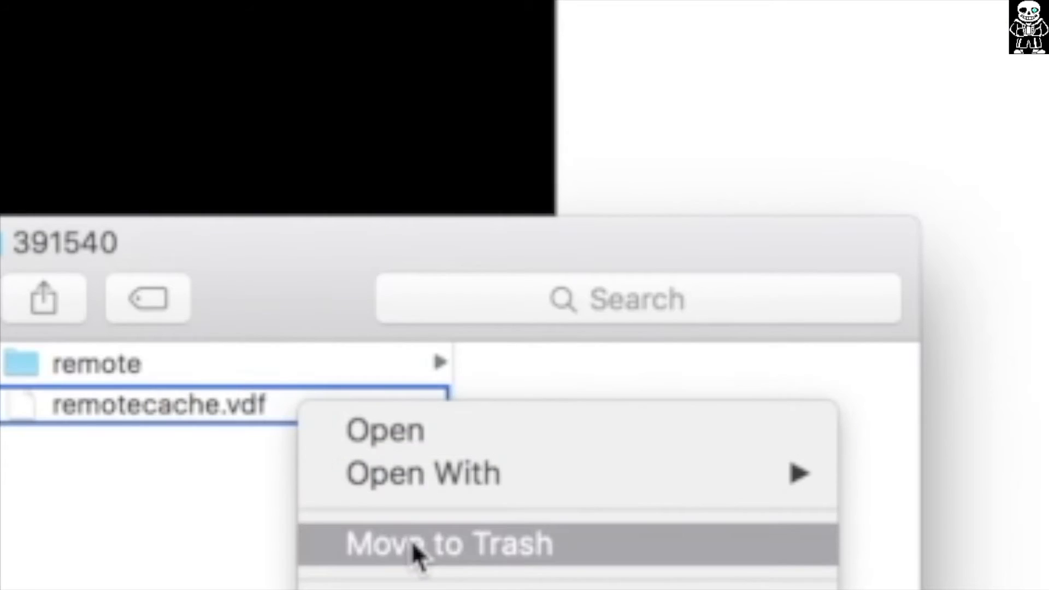
{"action": "left_click", "coordinate": [415, 545]}
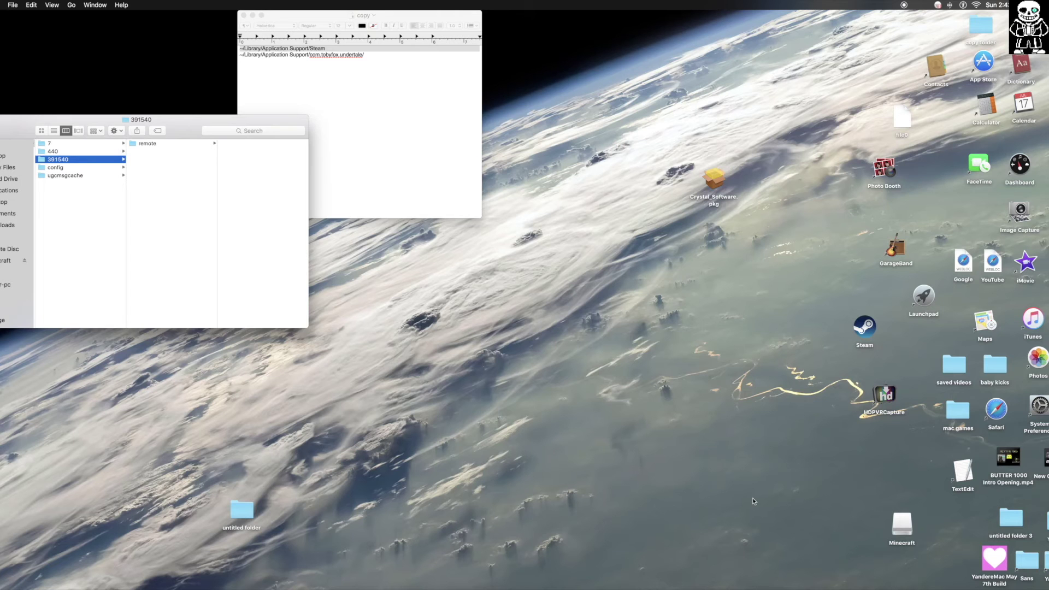
{"action": "left_click", "coordinate": [710, 589]}
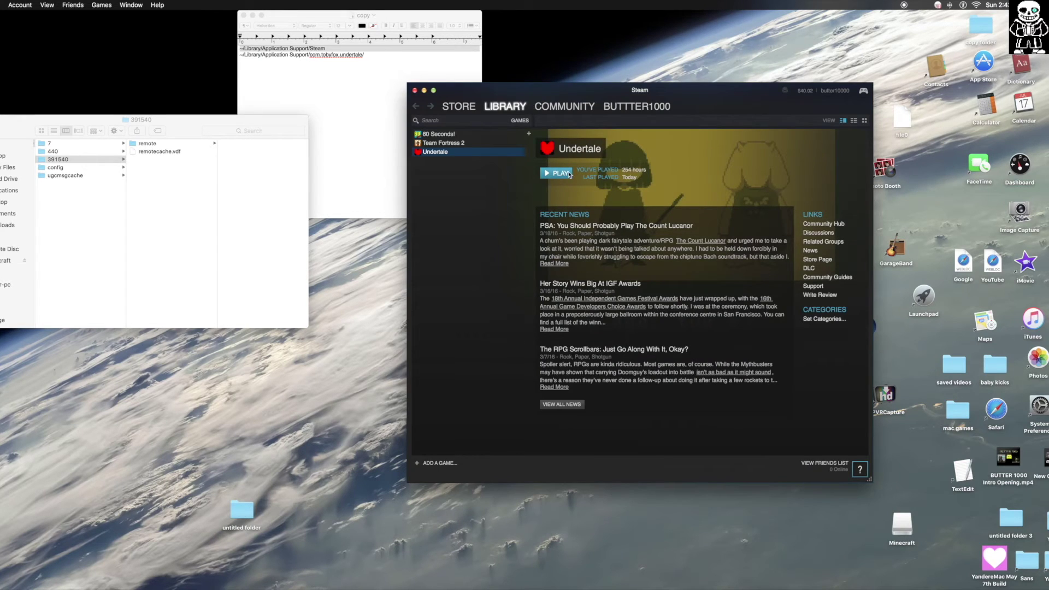
Step: Launch Undertale, then trash the remote folder and remotecache.vdf in Finder
{"action": "left_click", "coordinate": [561, 173]}
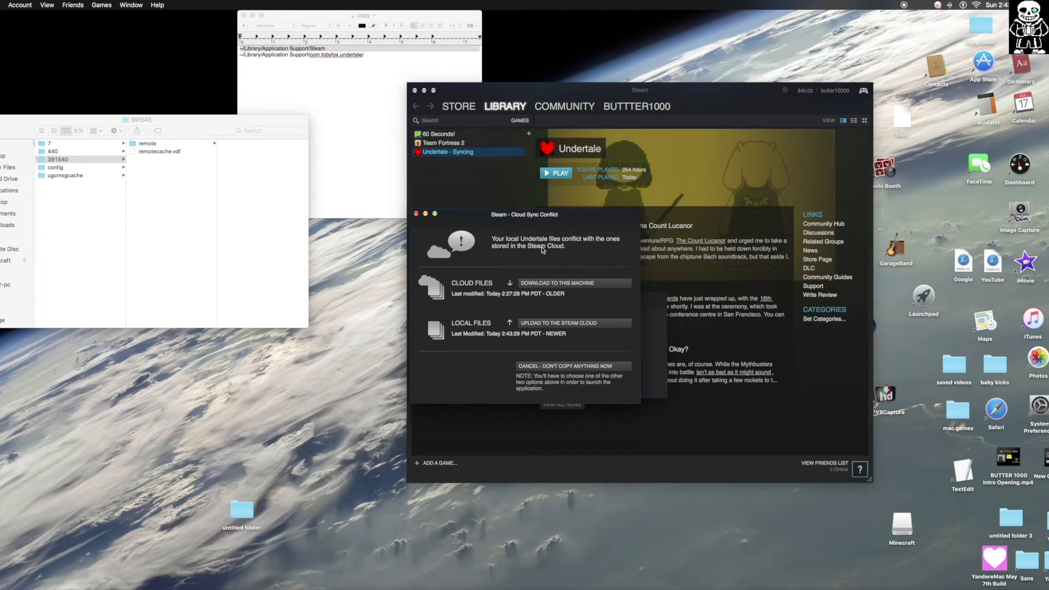
{"action": "left_click", "coordinate": [181, 165]}
{"action": "left_click", "coordinate": [156, 151]}
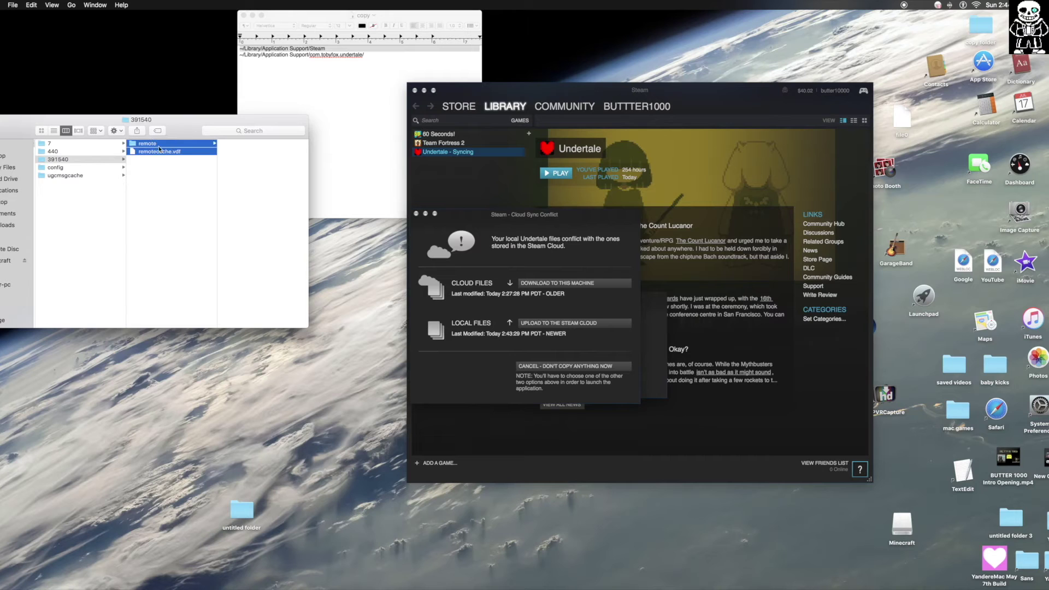
{"action": "right_click", "coordinate": [161, 151]}
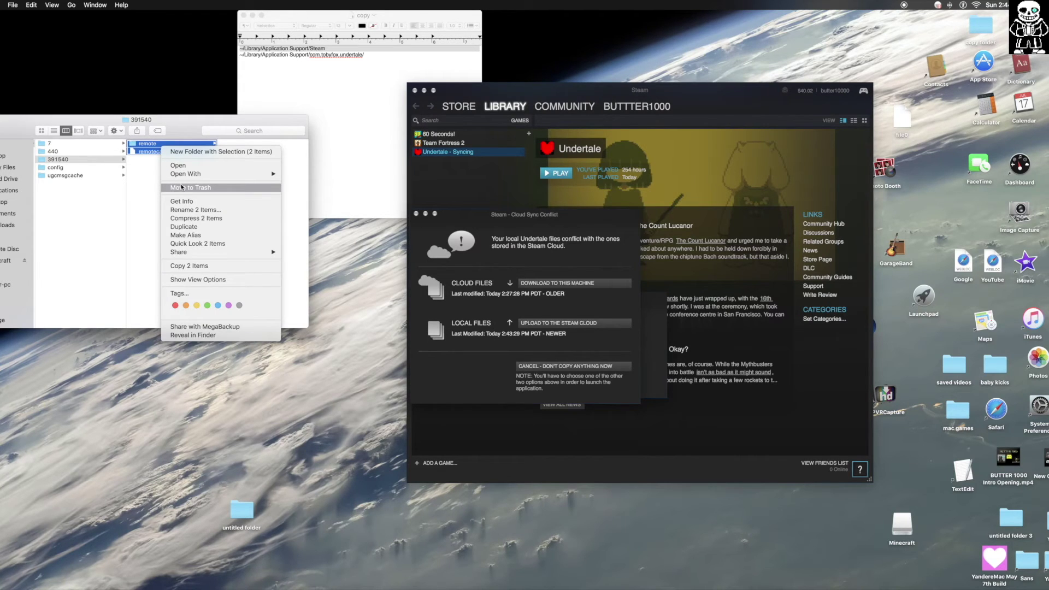
{"action": "left_click", "coordinate": [182, 188]}
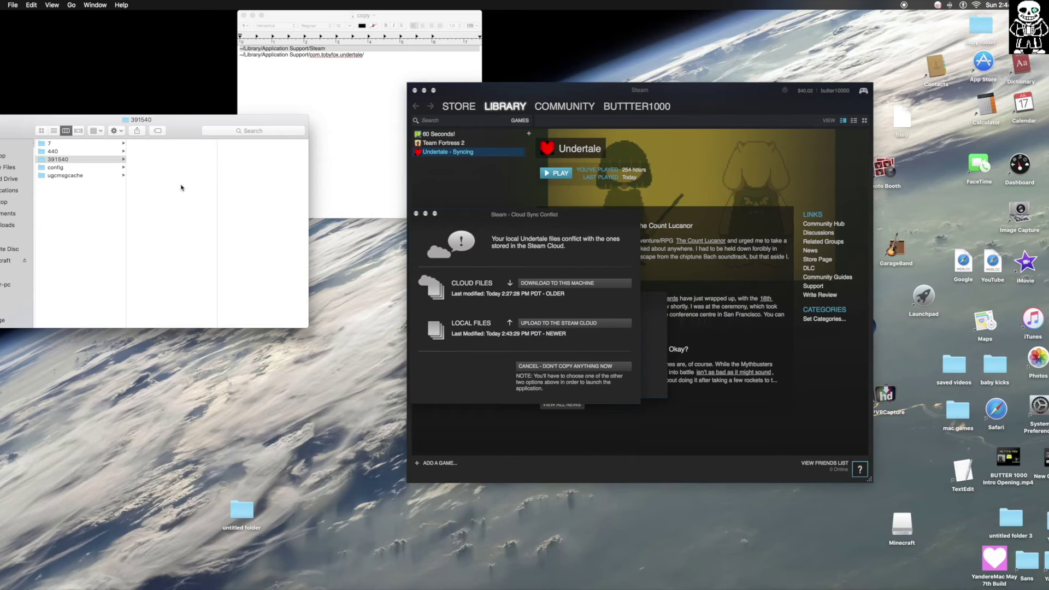
Step: Keep the local files in the sync conflict, deny accessibility, and dismiss the overlay warning
{"action": "key", "text": "super+Tab"}
{"action": "left_click", "coordinate": [492, 262]}
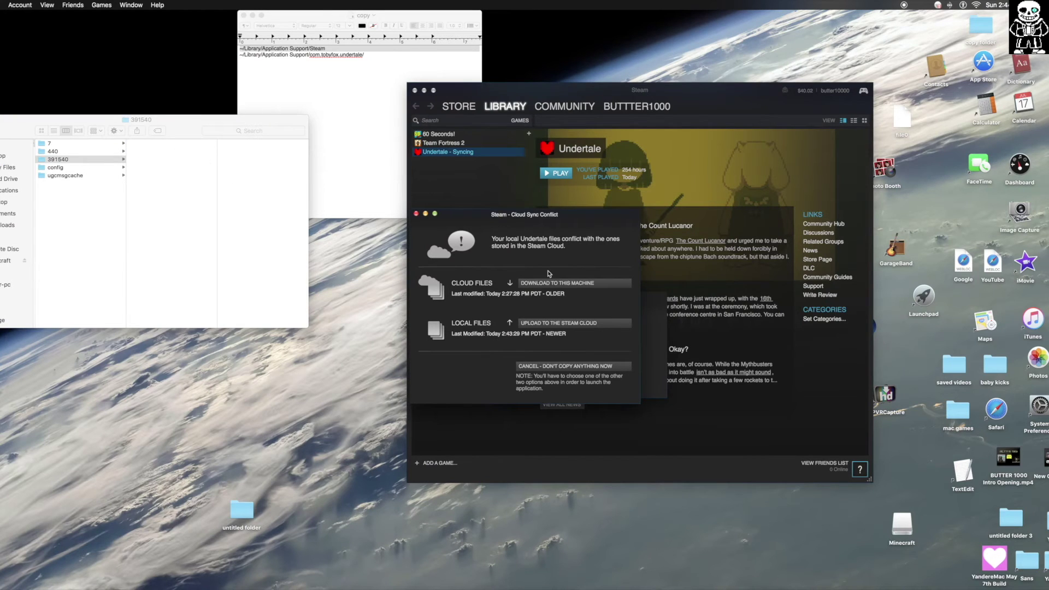
{"action": "left_click", "coordinate": [554, 327]}
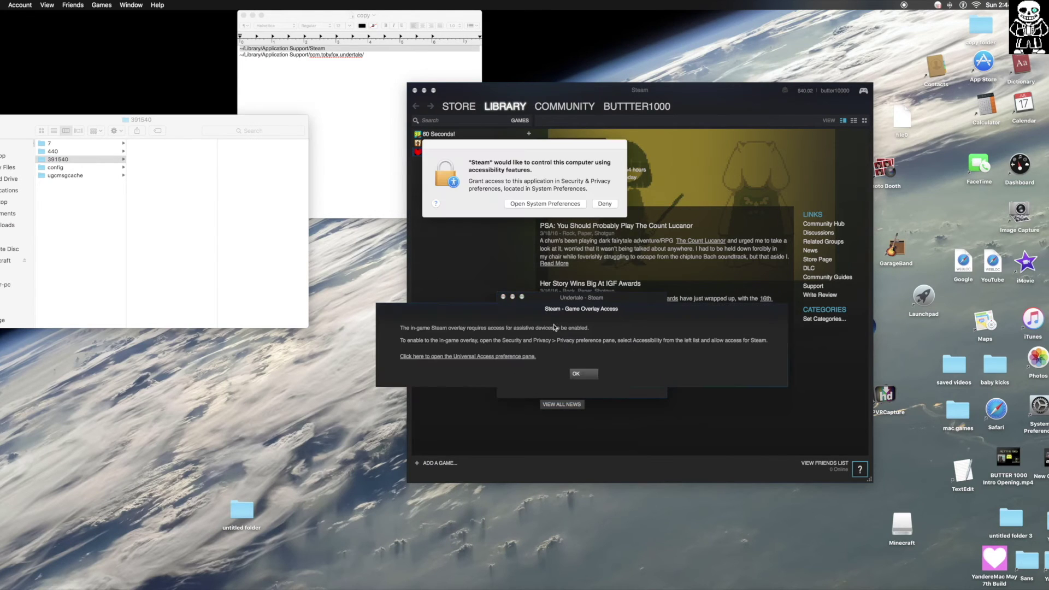
{"action": "left_click", "coordinate": [606, 205]}
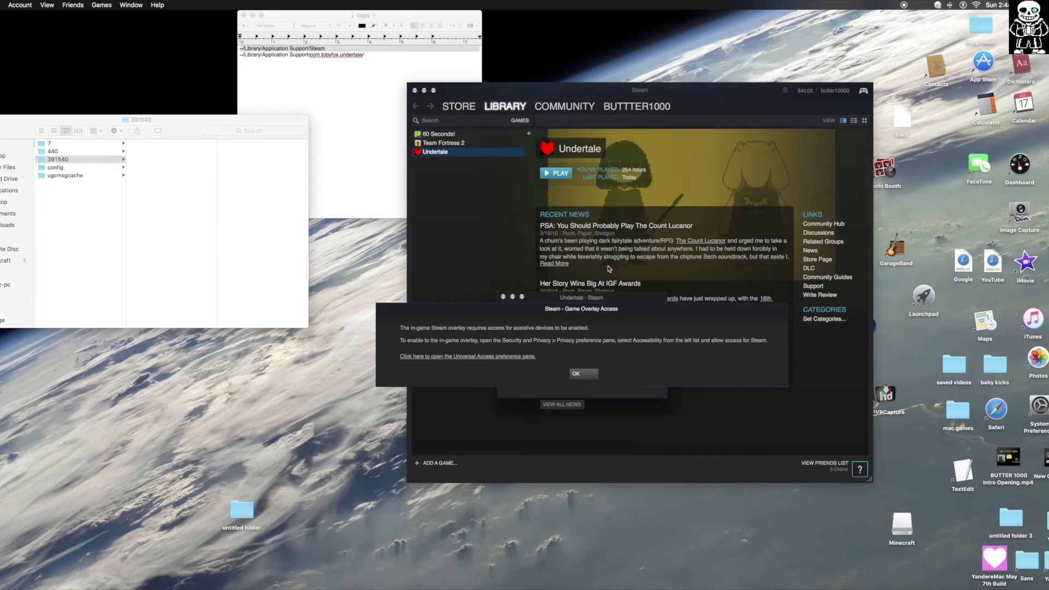
{"action": "left_click", "coordinate": [585, 375]}
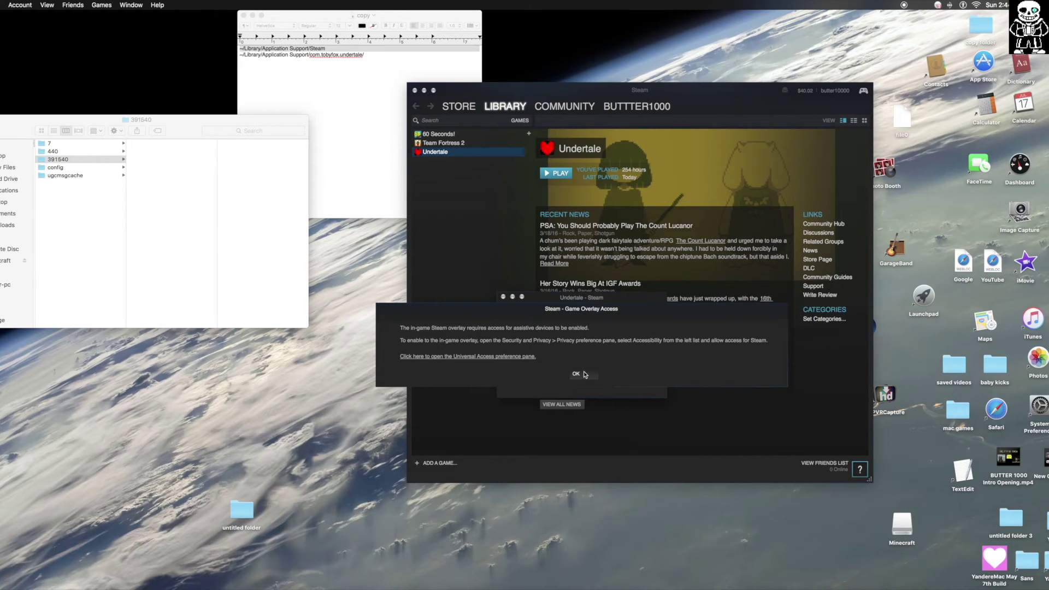
{"action": "left_click_drag", "start_coordinate": [439, 203], "coordinate": [222, 233]}
Step: Uncheck Enable Steam Cloud synchronization in Undertale's Updates properties
{"action": "left_click", "coordinate": [448, 157]}
{"action": "right_click", "coordinate": [449, 154]}
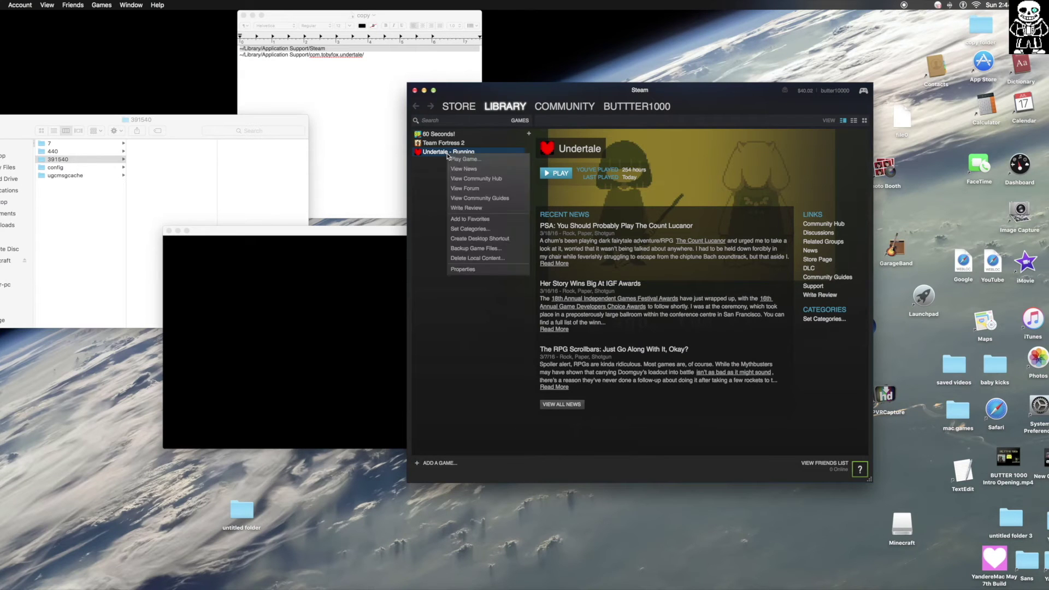
{"action": "left_click", "coordinate": [462, 269]}
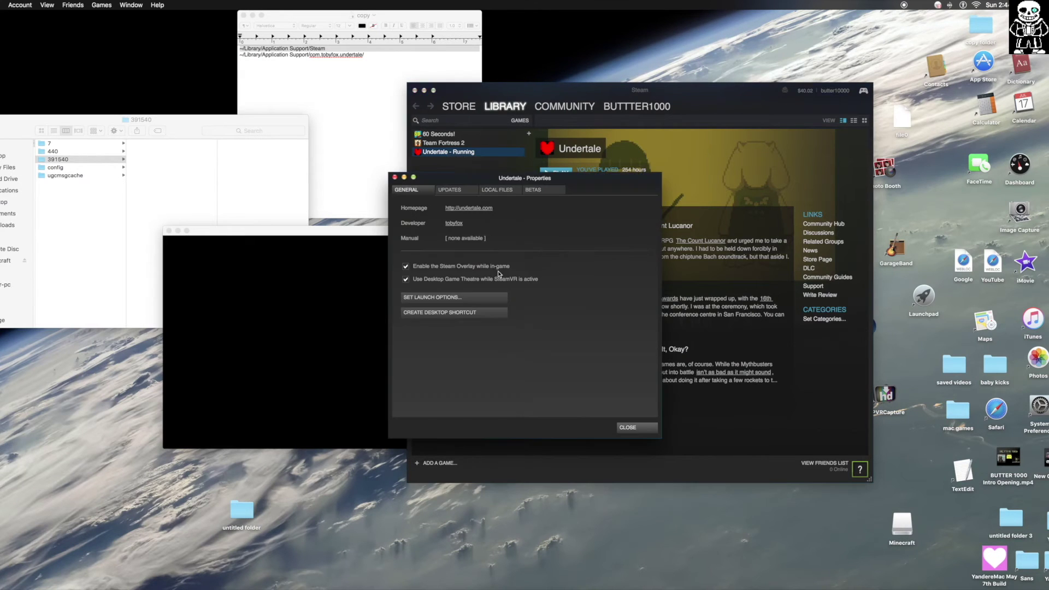
{"action": "left_click", "coordinate": [450, 189]}
{"action": "left_click", "coordinate": [407, 365]}
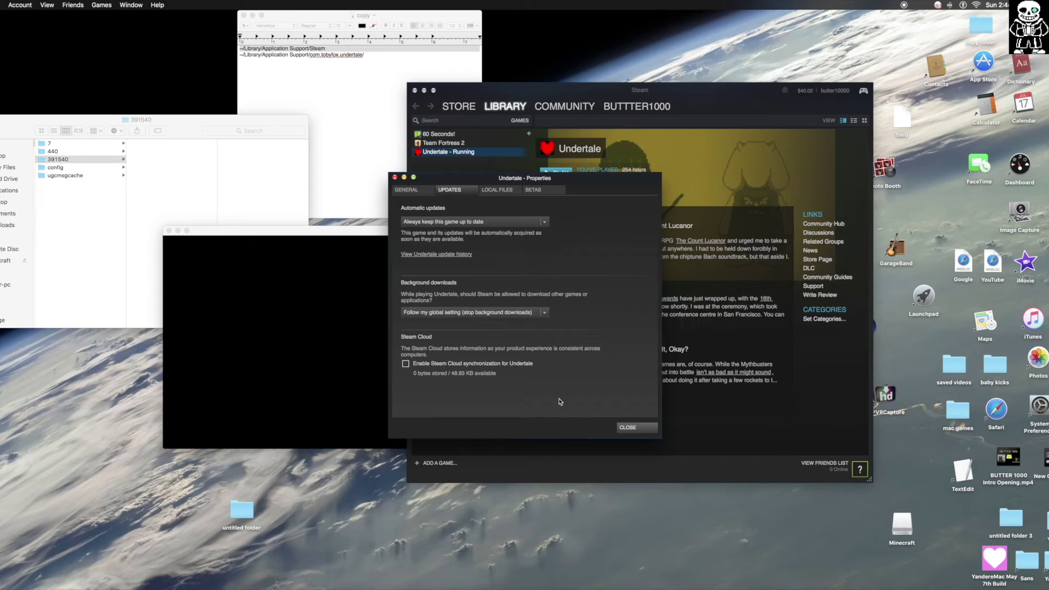
Step: Close the running Undertale window and quit Steam from the Dock
{"action": "left_click", "coordinate": [380, 166]}
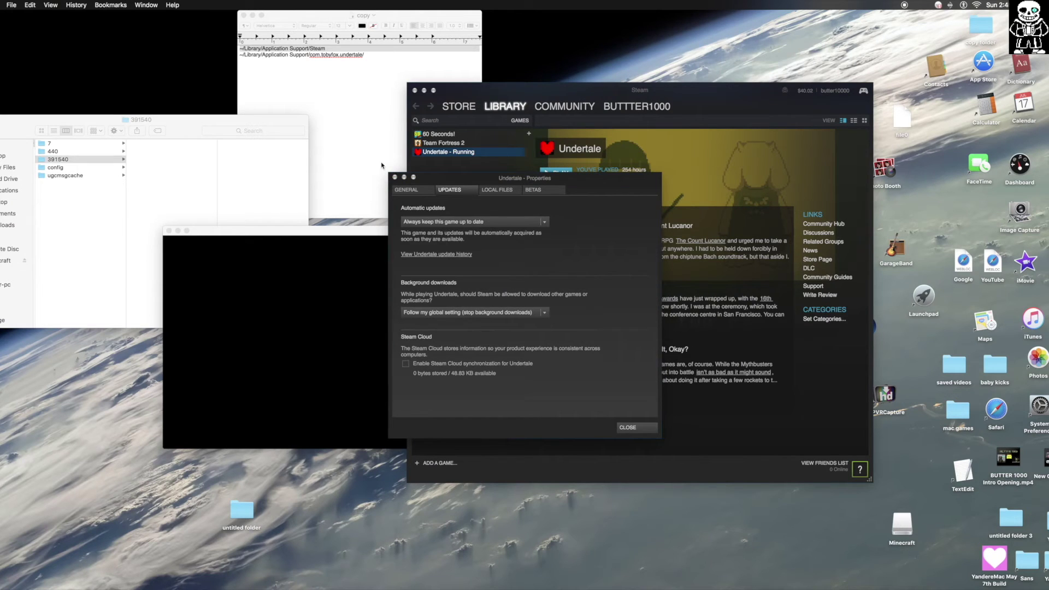
{"action": "left_click", "coordinate": [170, 231]}
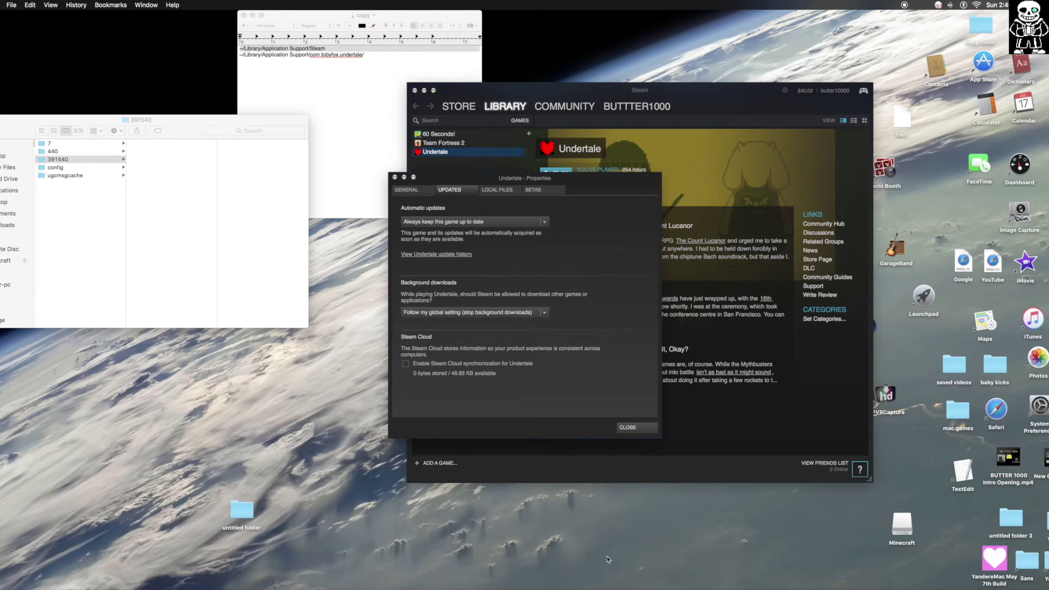
{"action": "right_click", "coordinate": [744, 587]}
{"action": "left_click", "coordinate": [711, 587]}
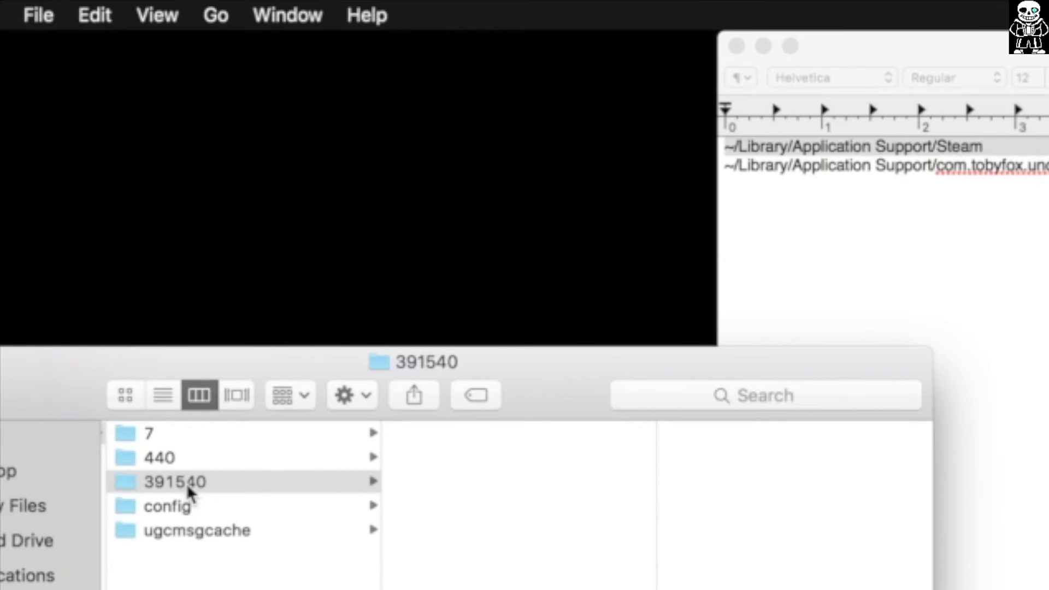
Step: Move folder 391540 from userdata to the Trash
{"action": "right_click", "coordinate": [189, 490]}
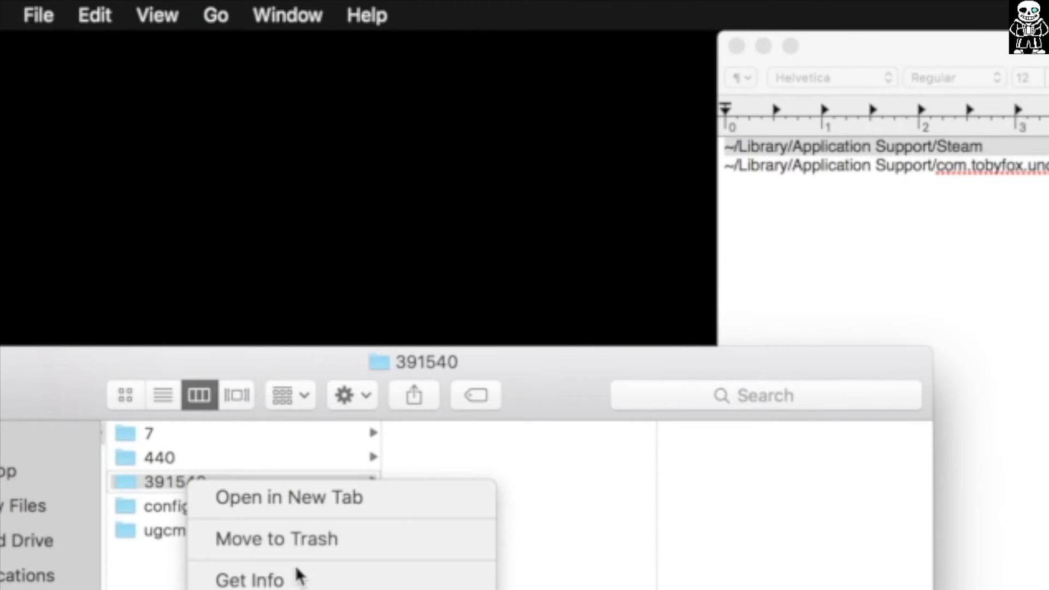
{"action": "left_click", "coordinate": [324, 543]}
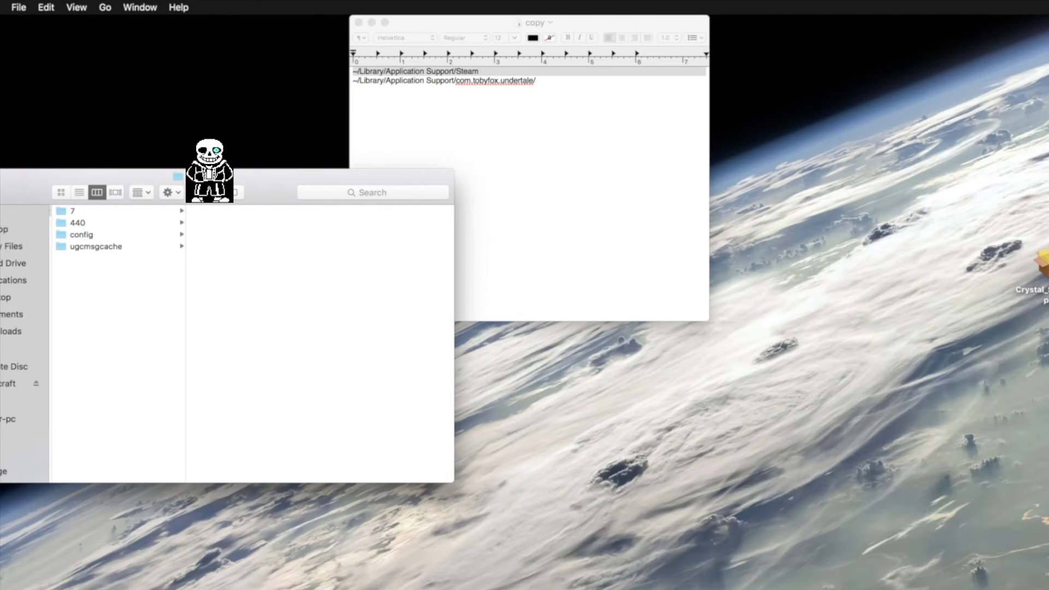
Step: Copy the com.tobyfox.undertale path from the note in TextEdit
{"action": "right_click", "coordinate": [23, 90]}
{"action": "mouse_move", "coordinate": [49, 79]}
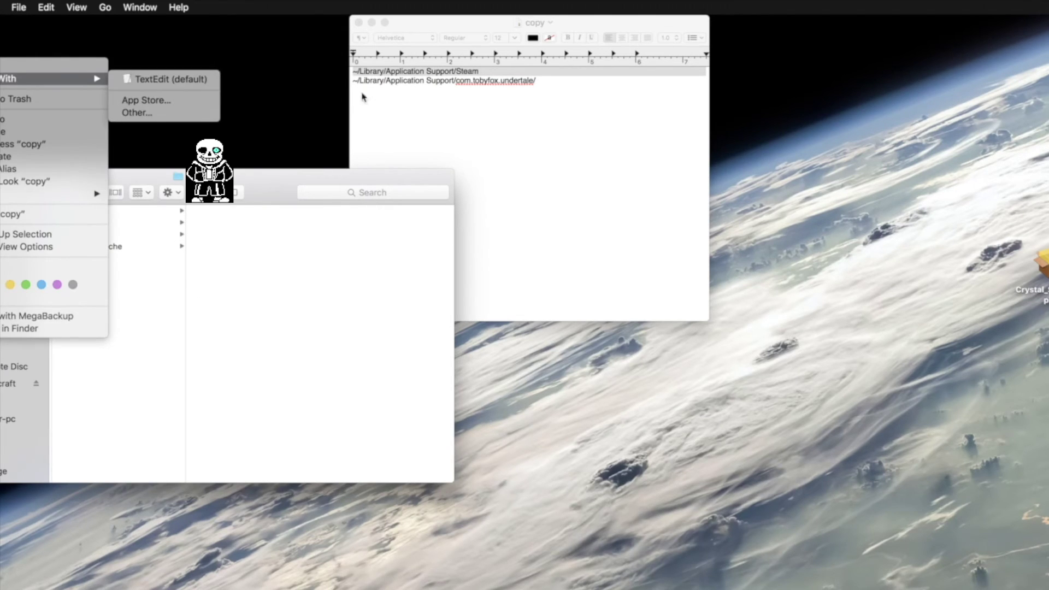
{"action": "left_click", "coordinate": [385, 96]}
{"action": "left_click_drag", "start_coordinate": [537, 82], "coordinate": [334, 83]}
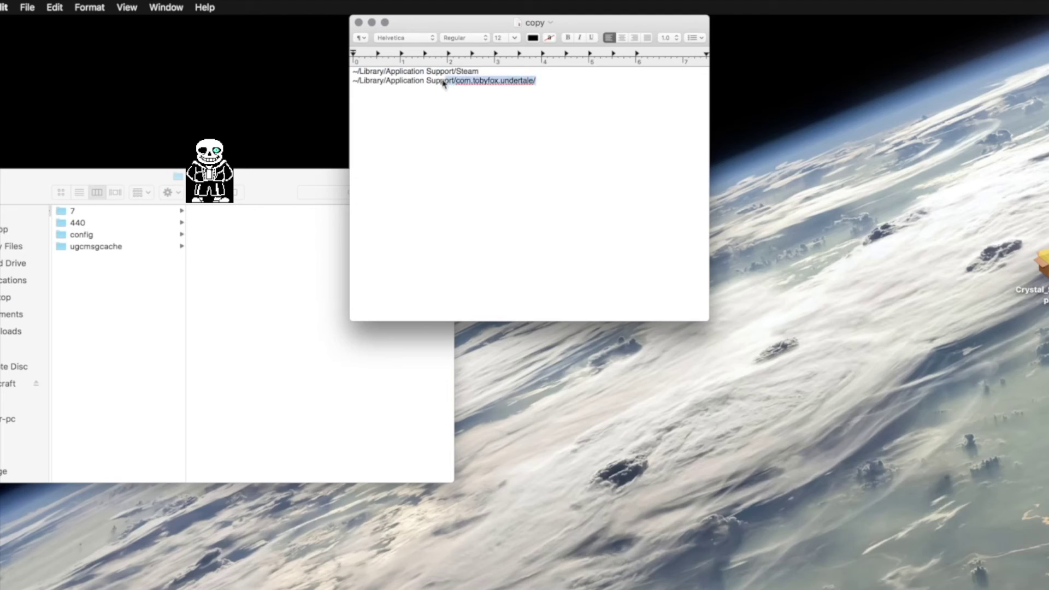
{"action": "right_click", "coordinate": [377, 83]}
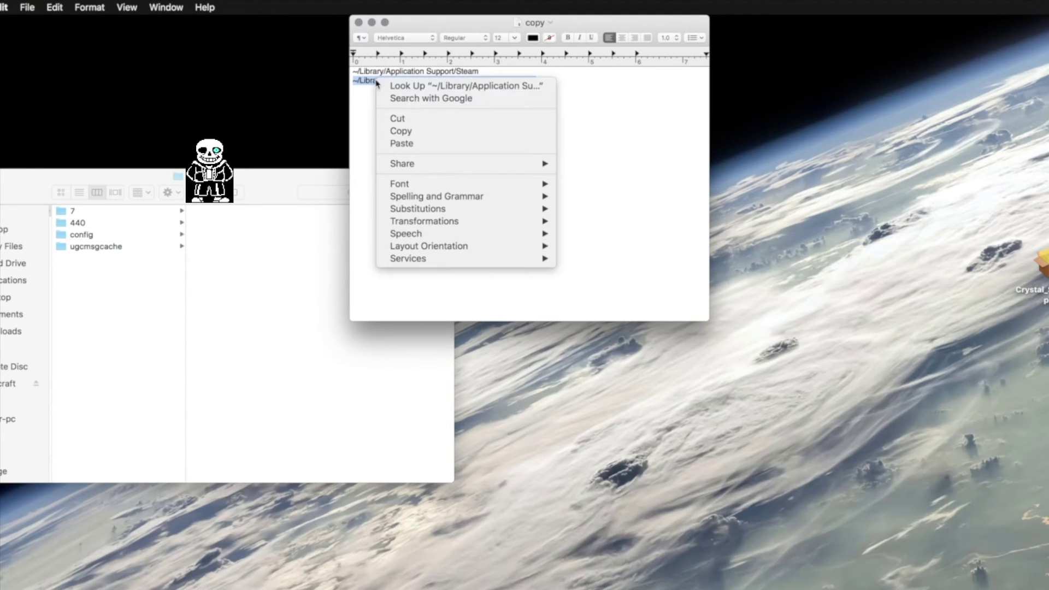
{"action": "left_click", "coordinate": [434, 133]}
Step: In Finder, Go to Folder with the pasted com.tobyfox.undertale path
{"action": "left_click", "coordinate": [164, 43]}
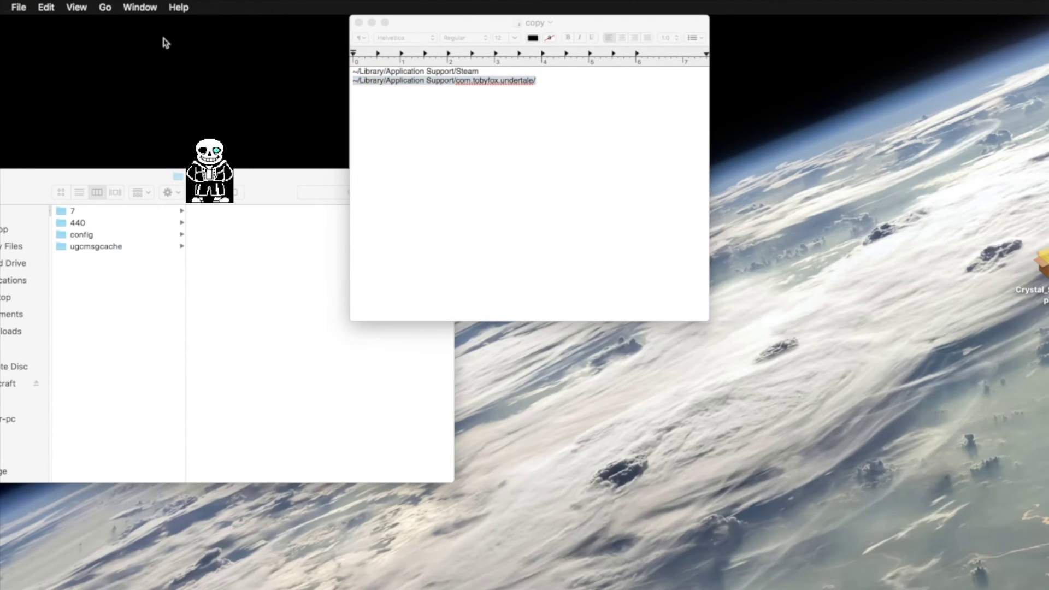
{"action": "left_click", "coordinate": [105, 7]}
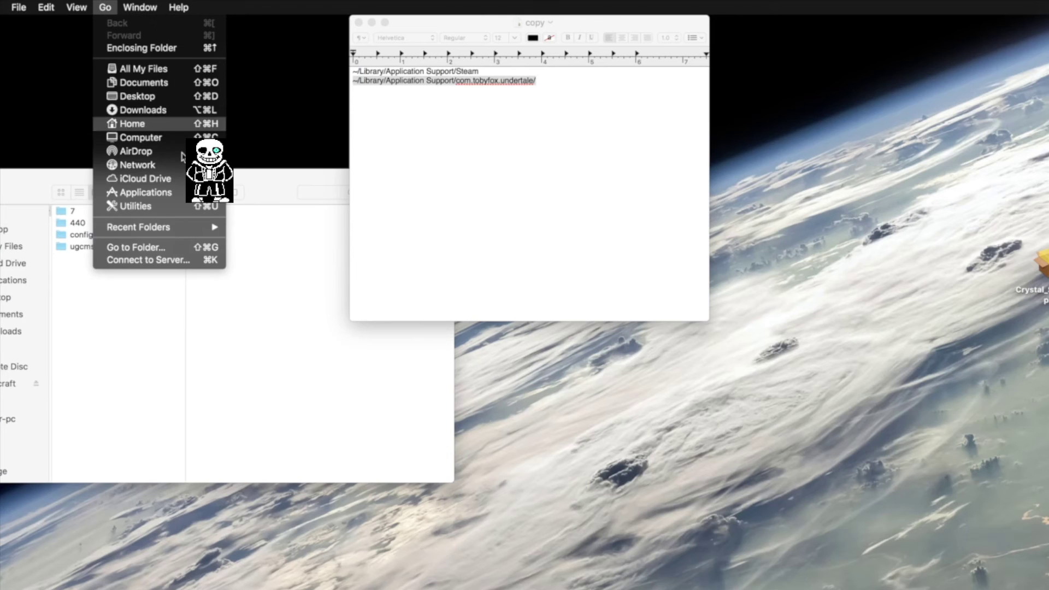
{"action": "left_click", "coordinate": [167, 248]}
{"action": "right_click", "coordinate": [202, 246]}
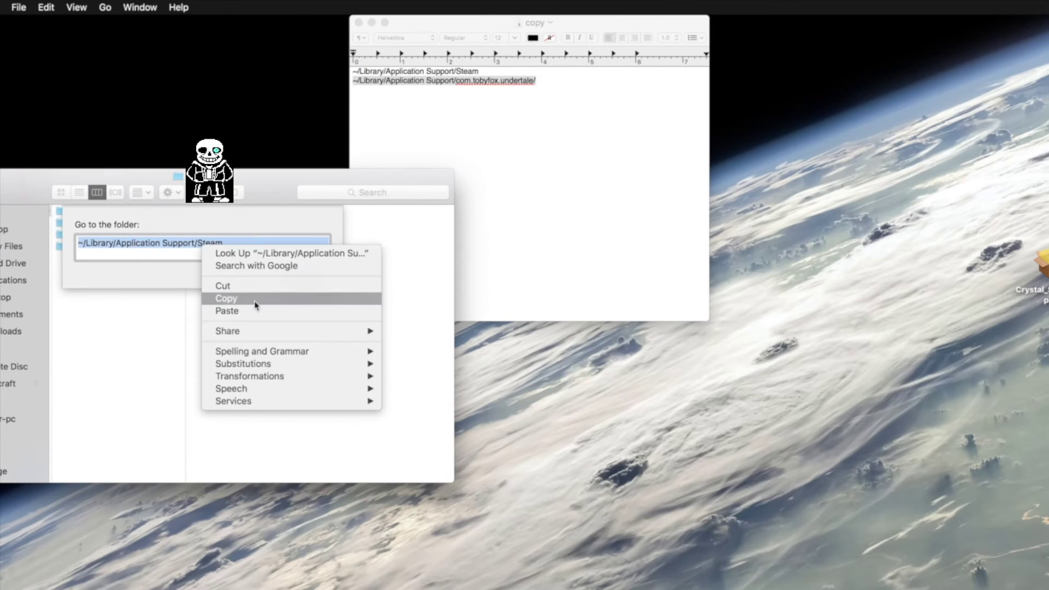
{"action": "left_click", "coordinate": [258, 317]}
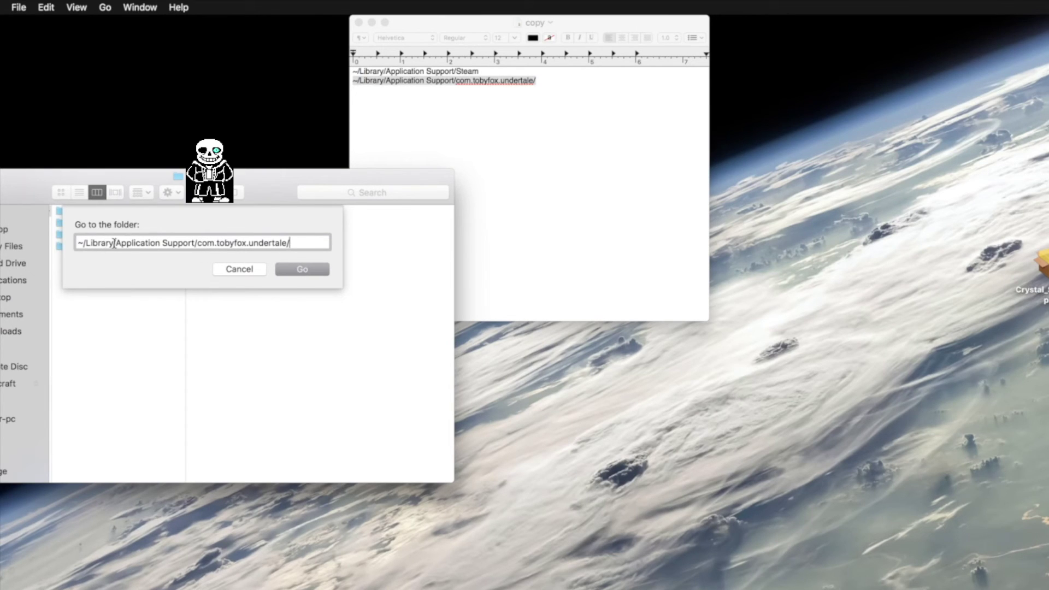
{"action": "left_click", "coordinate": [323, 269]}
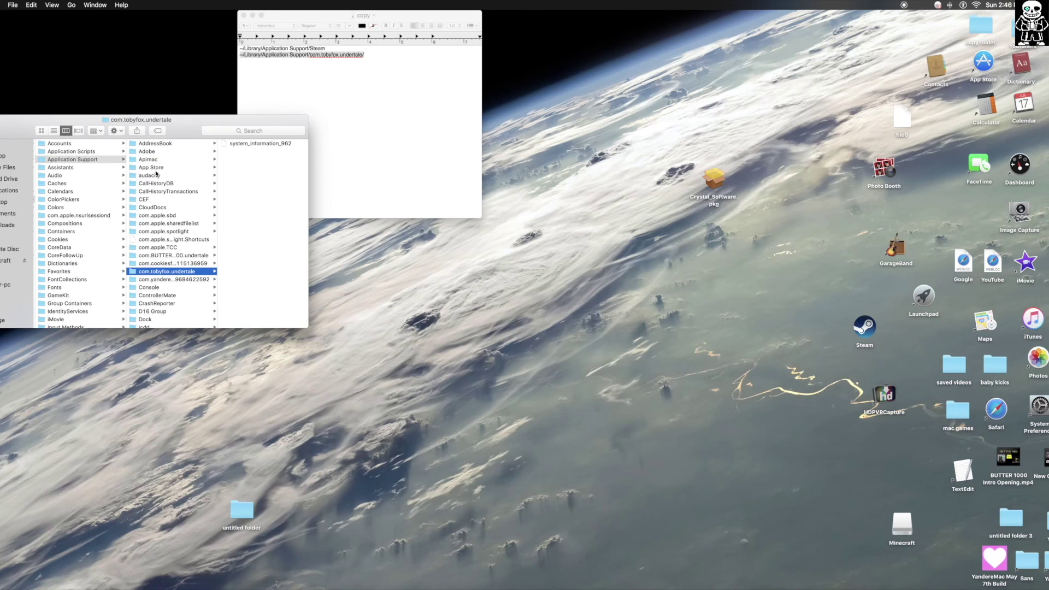
Step: Trash system_information_962 from com.tobyfox.undertale, then switch to Steam
{"action": "right_click", "coordinate": [234, 148]}
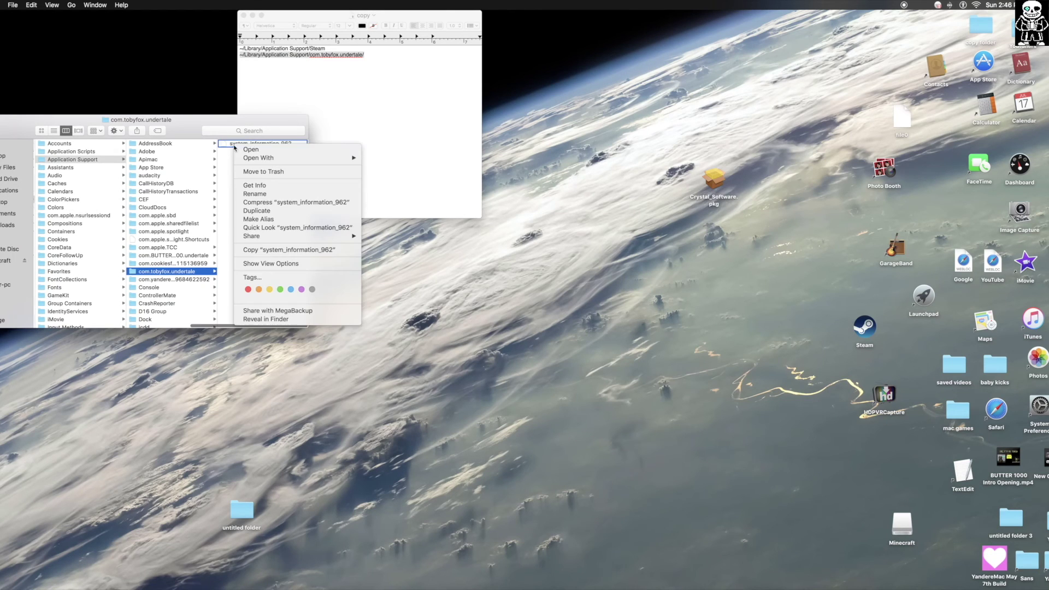
{"action": "left_click", "coordinate": [259, 171]}
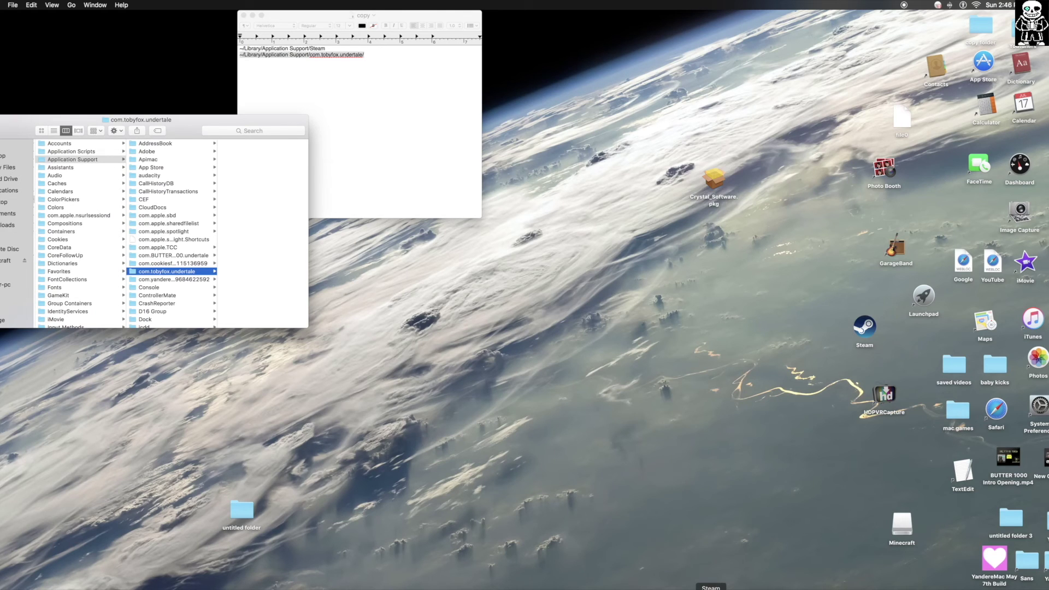
{"action": "left_click", "coordinate": [711, 586]}
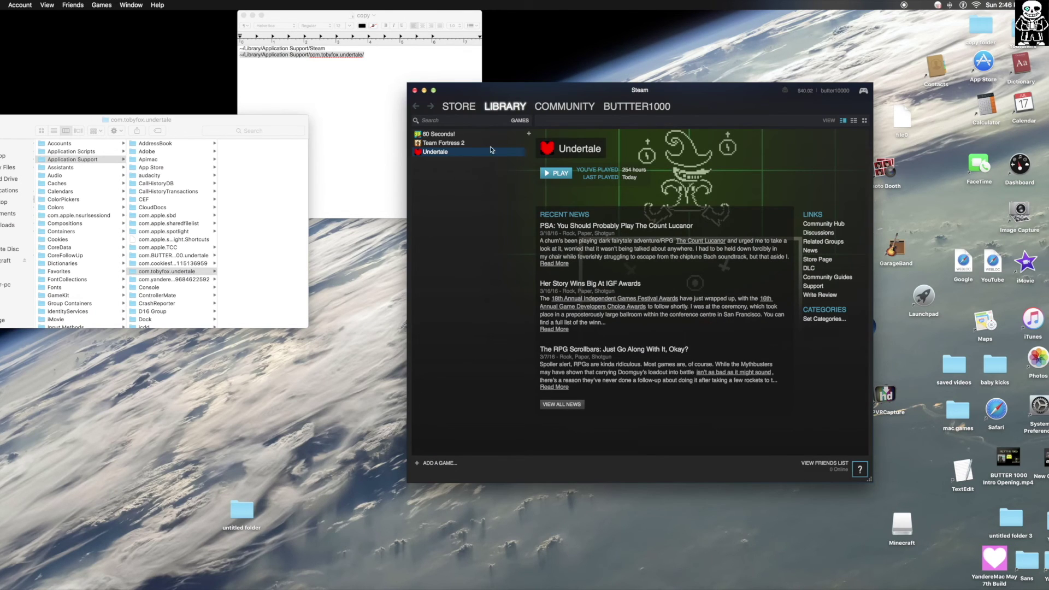
Step: Toggle the 'Enable Steam Cloud synchronization' checkbox in Undertale's Properties > Updates
{"action": "right_click", "coordinate": [475, 154]}
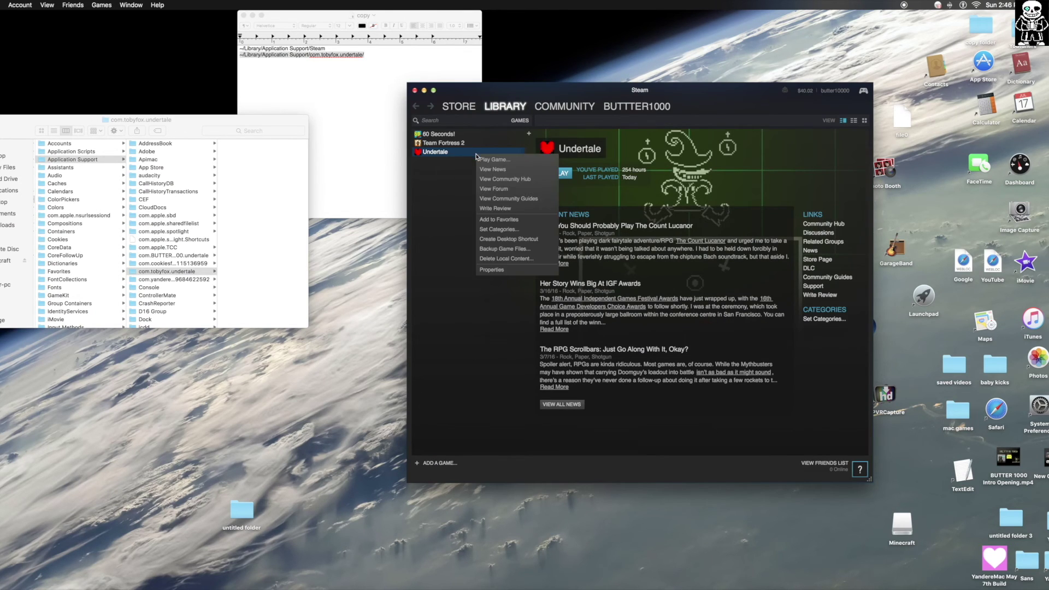
{"action": "left_click", "coordinate": [494, 271]}
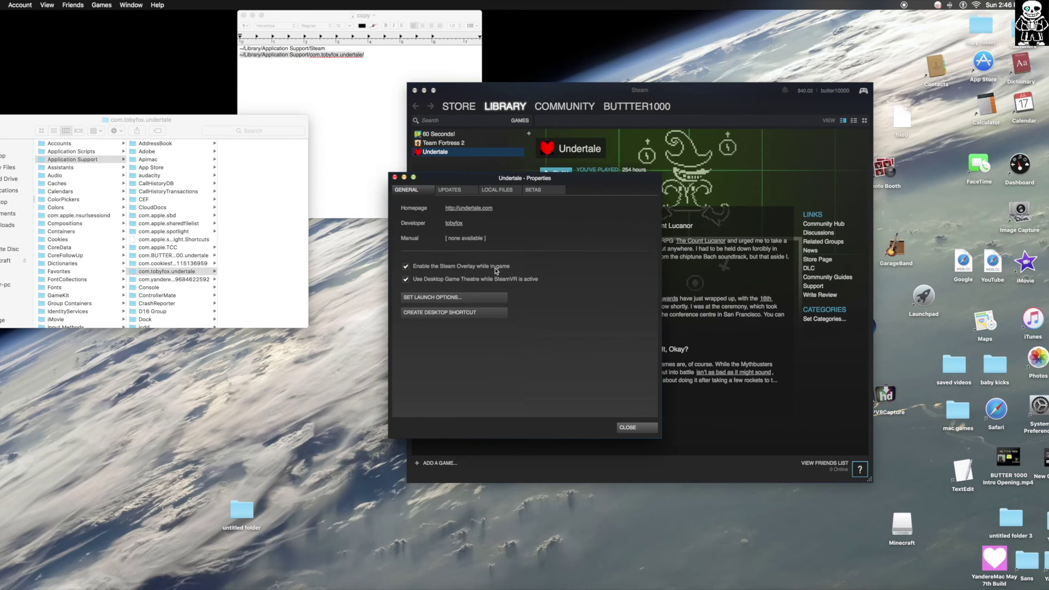
{"action": "left_click", "coordinate": [454, 196]}
{"action": "left_click", "coordinate": [407, 367]}
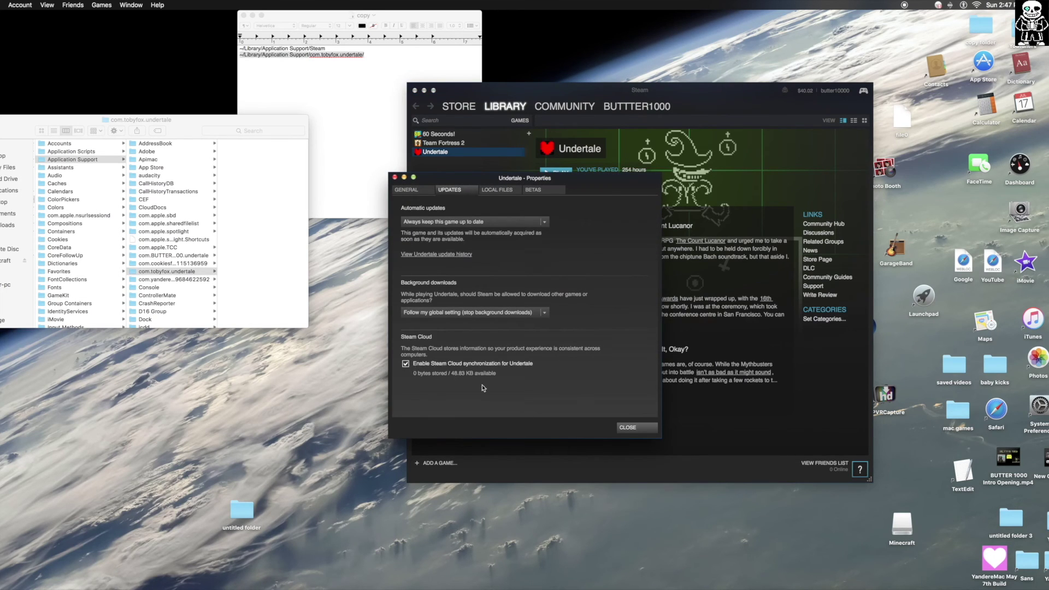
{"action": "left_click", "coordinate": [628, 428]}
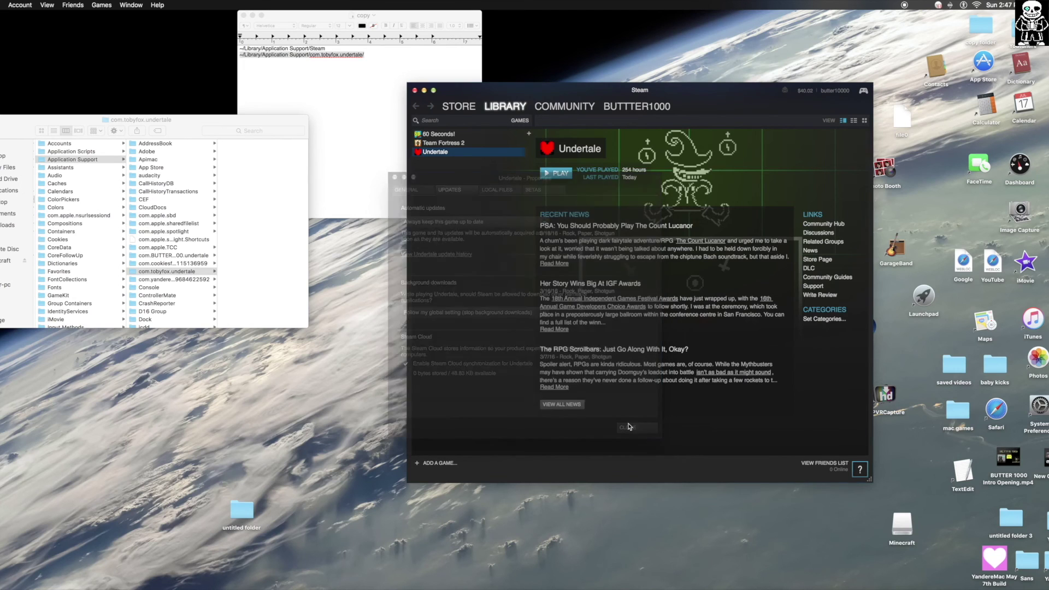
Step: Launch Undertale, denying the accessibility permission request and dismissing the overlay warning
{"action": "left_click", "coordinate": [563, 172]}
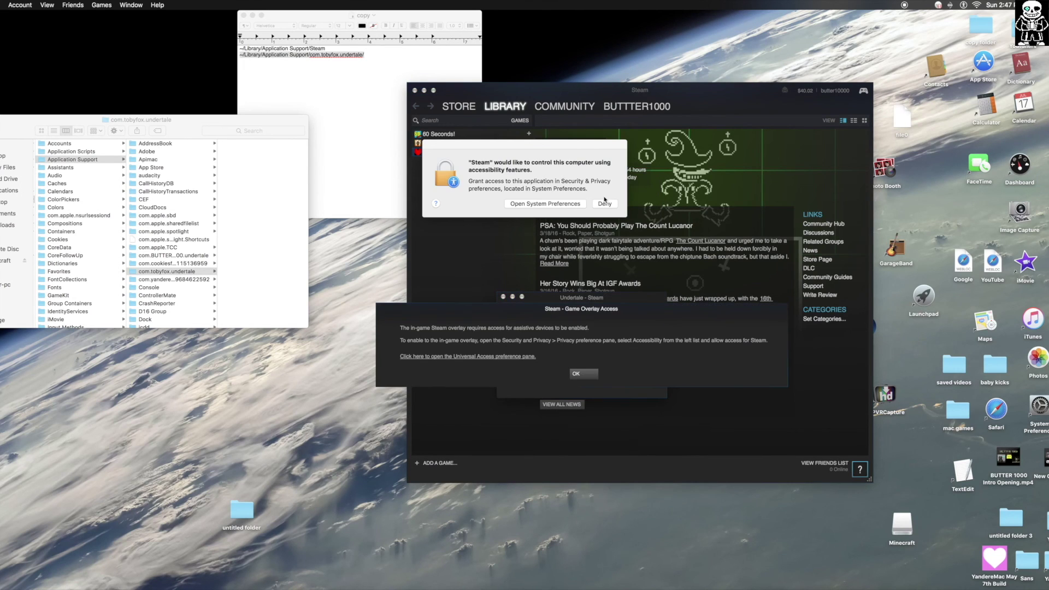
{"action": "left_click", "coordinate": [605, 203]}
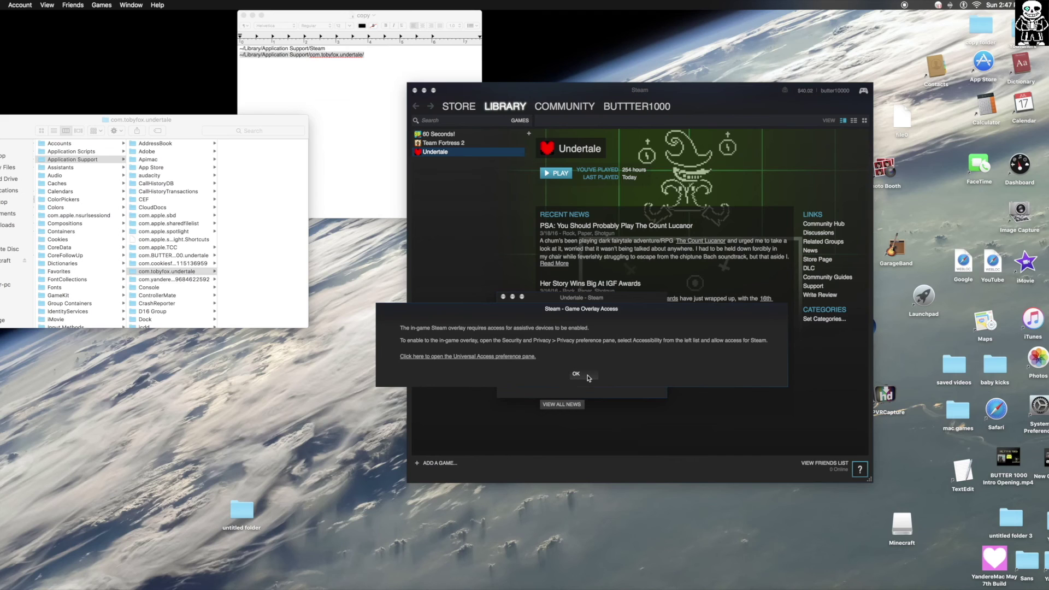
{"action": "left_click", "coordinate": [576, 374]}
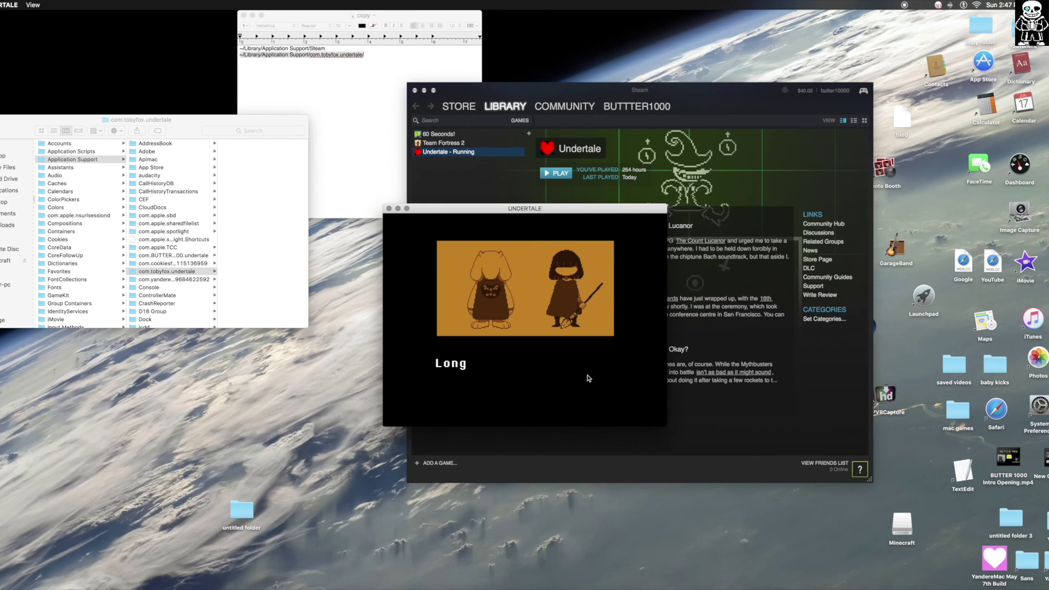